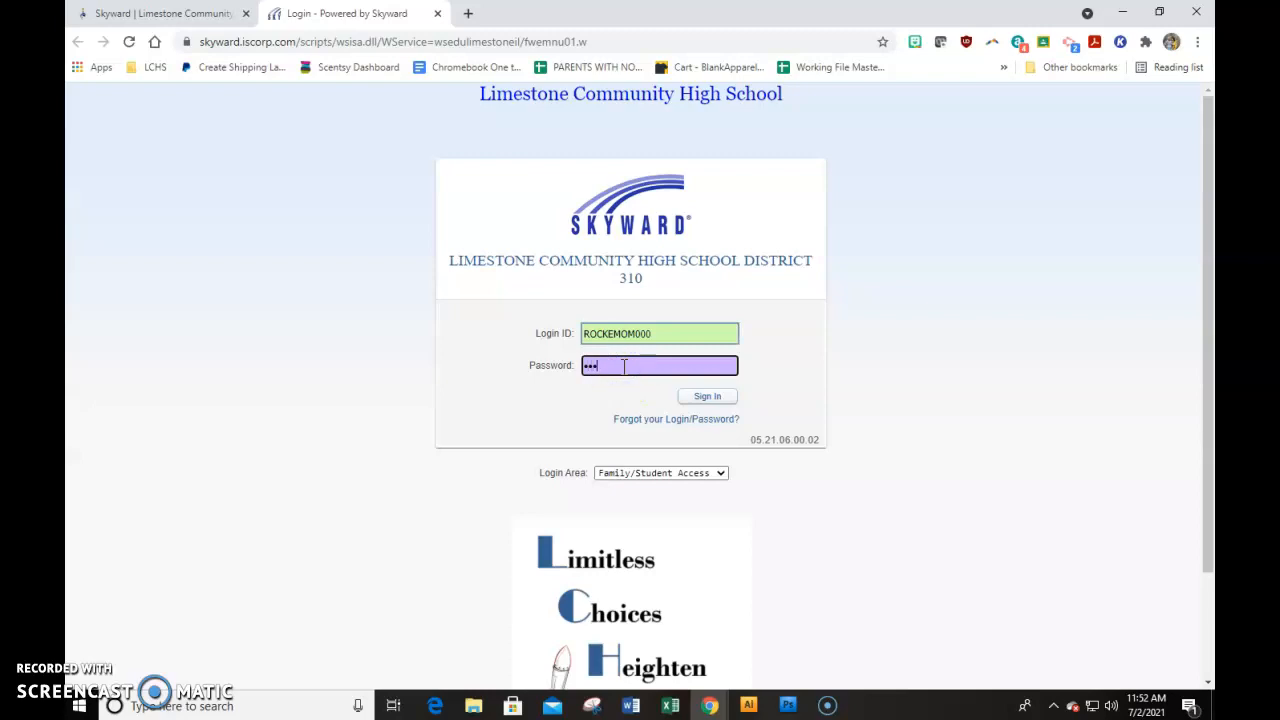
Sign in to the guardian account and replace the expired password by entering, confirming and submitting a new password.
left_click(712, 394)
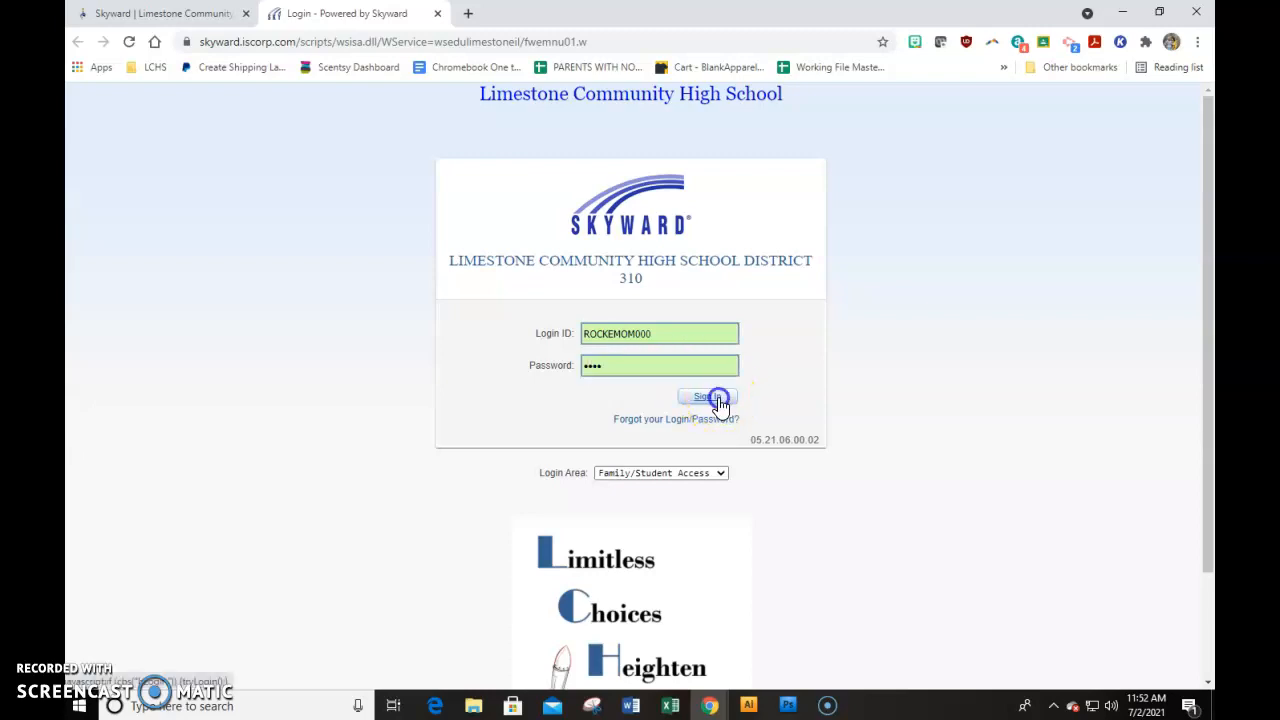
left_click(428, 123)
type("********")
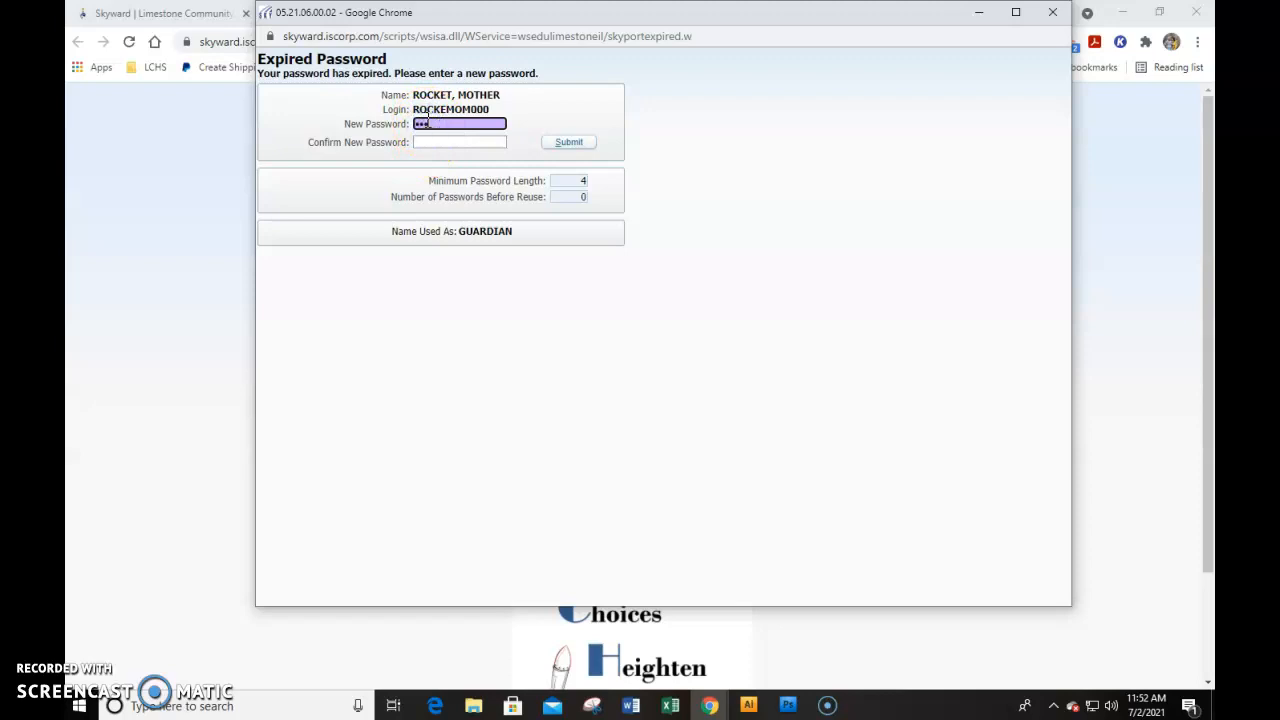
left_click(437, 141)
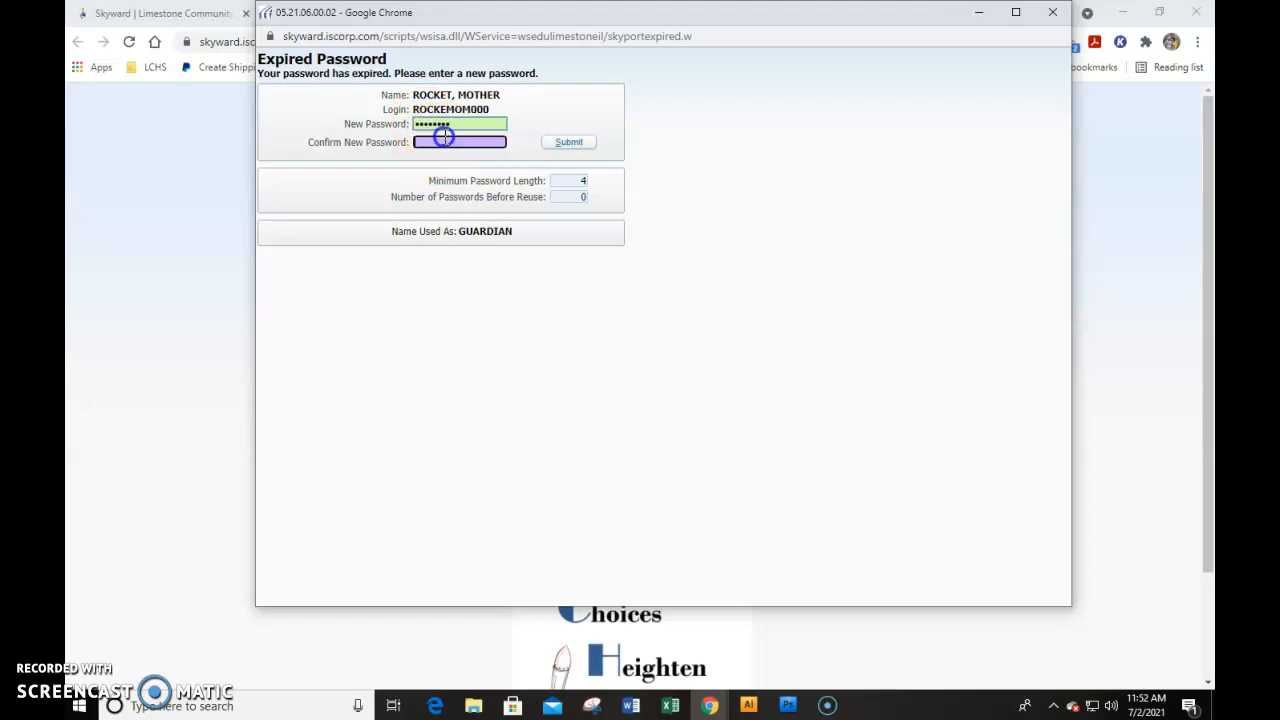
type("********")
left_click(570, 143)
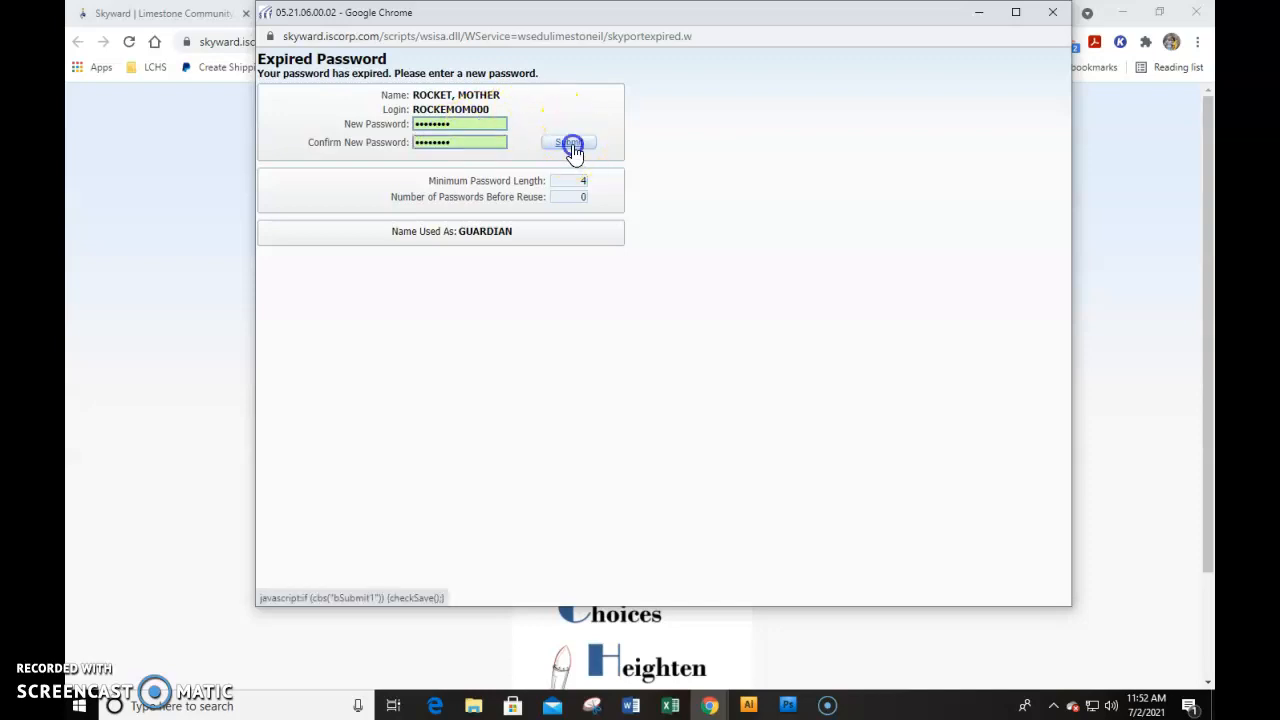
Maximize the window, open the student's online registration, and complete the Student Information, Family Address and Family Information steps.
left_click(1015, 12)
left_click(418, 202)
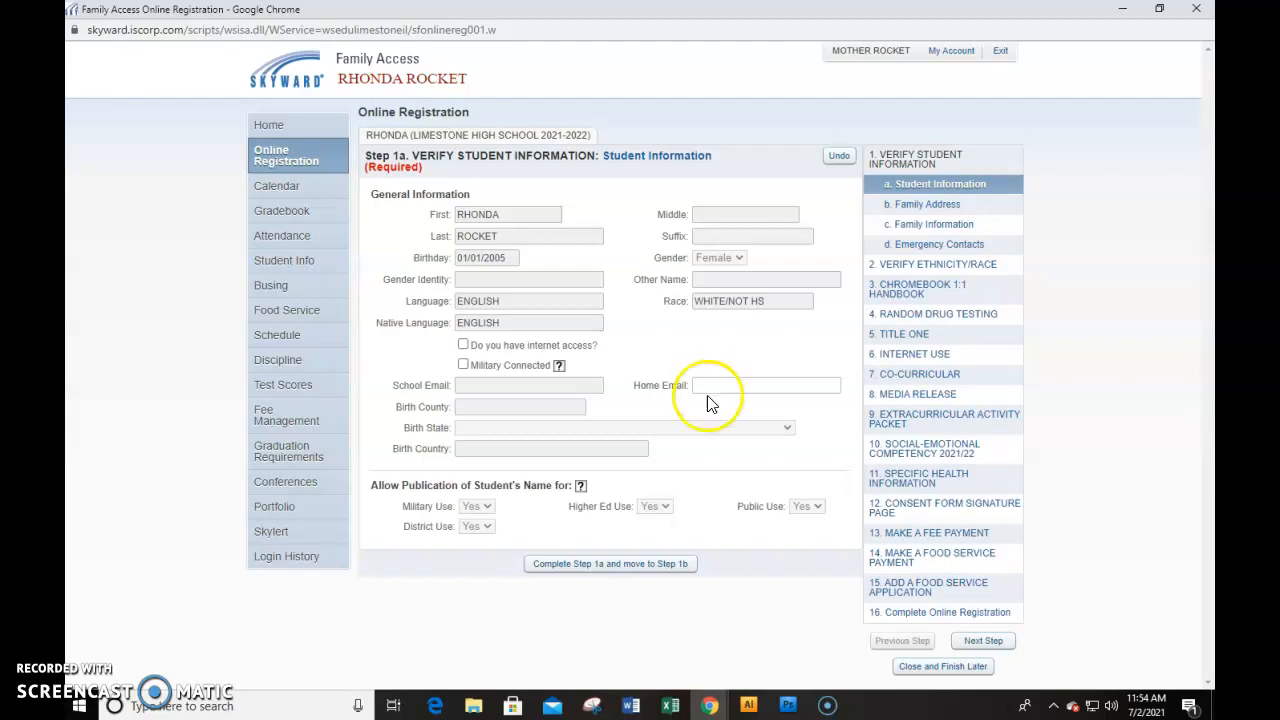
left_click(570, 568)
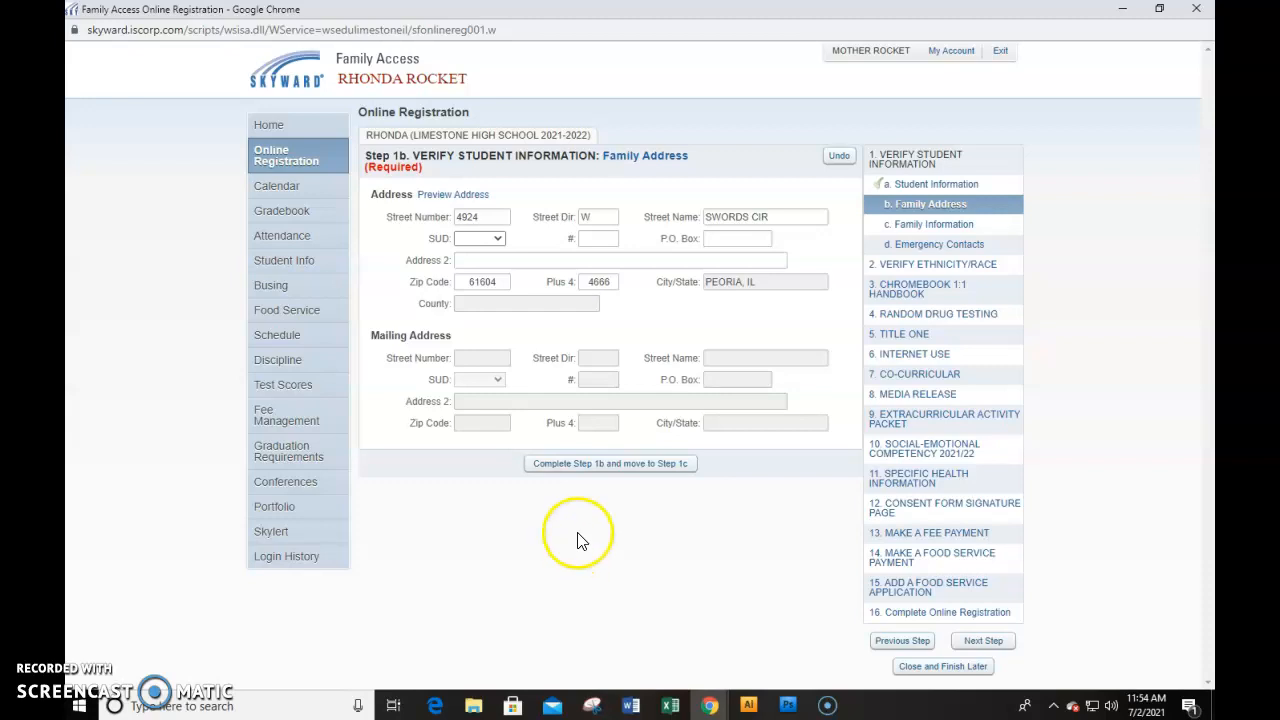
left_click(557, 466)
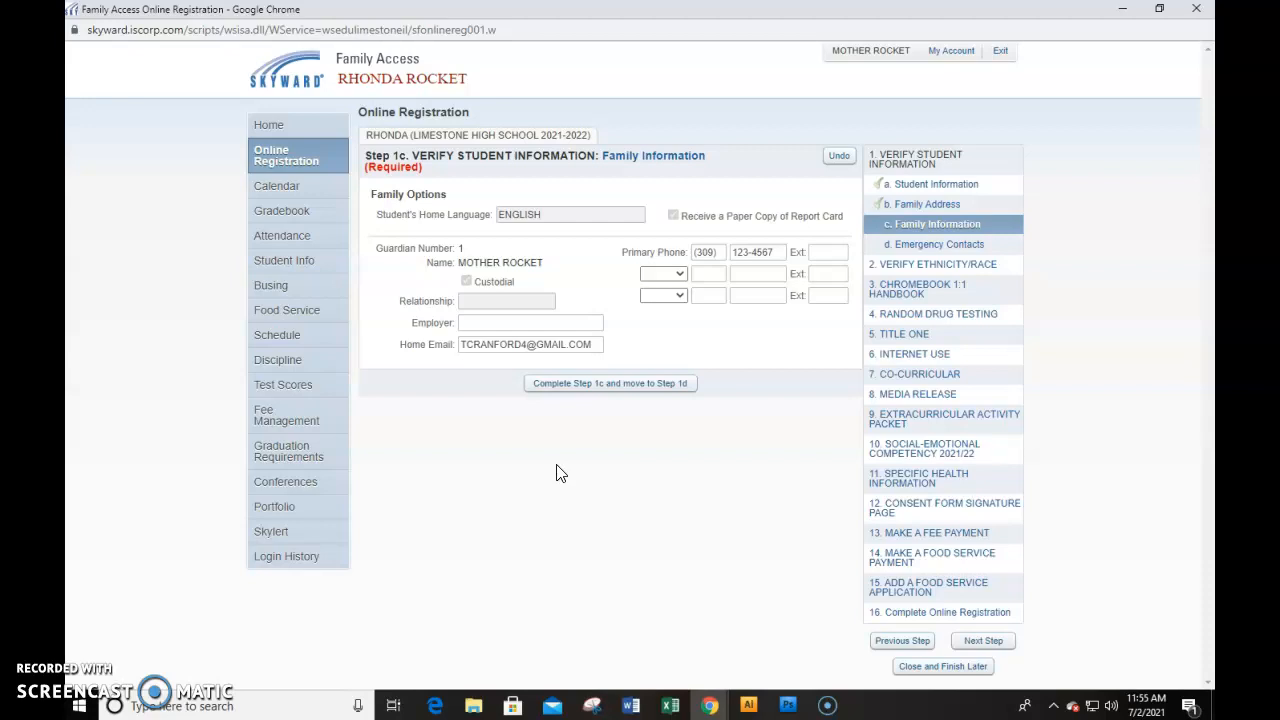
left_click(572, 386)
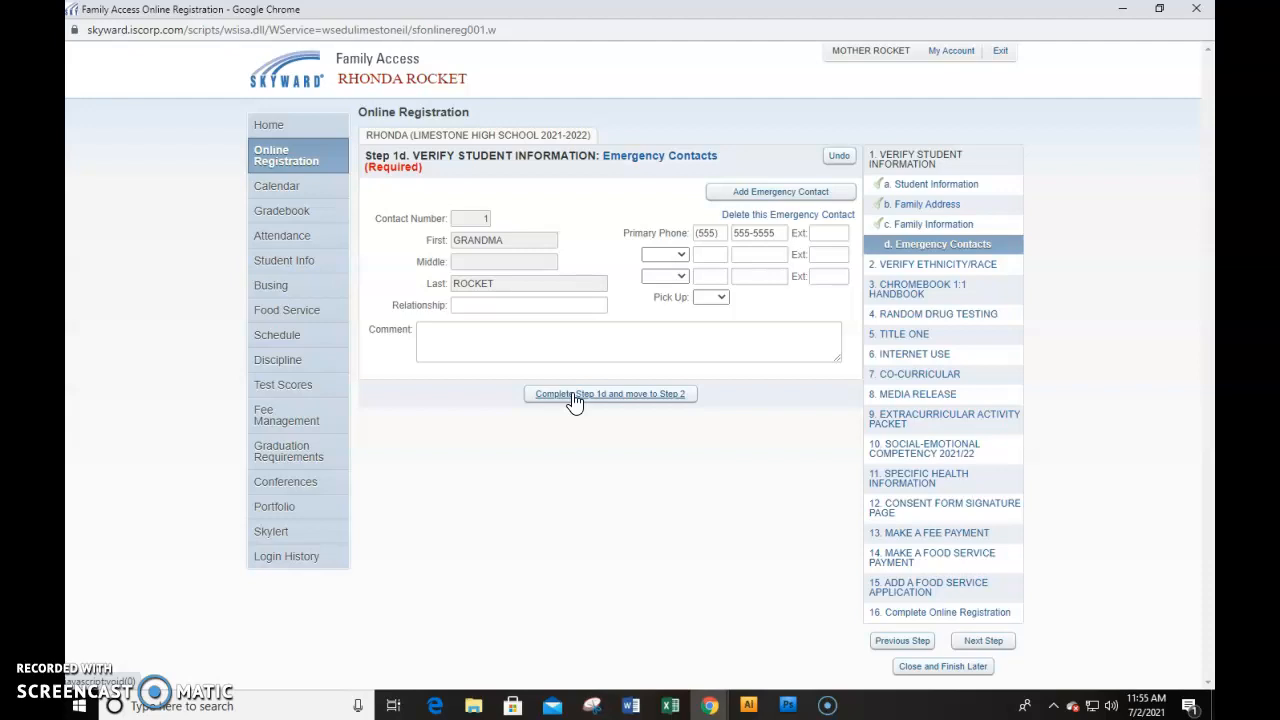
Complete the Emergency Contacts step without adding a contact, and complete the Verify Ethnicity/Race step with the existing answers.
left_click(777, 193)
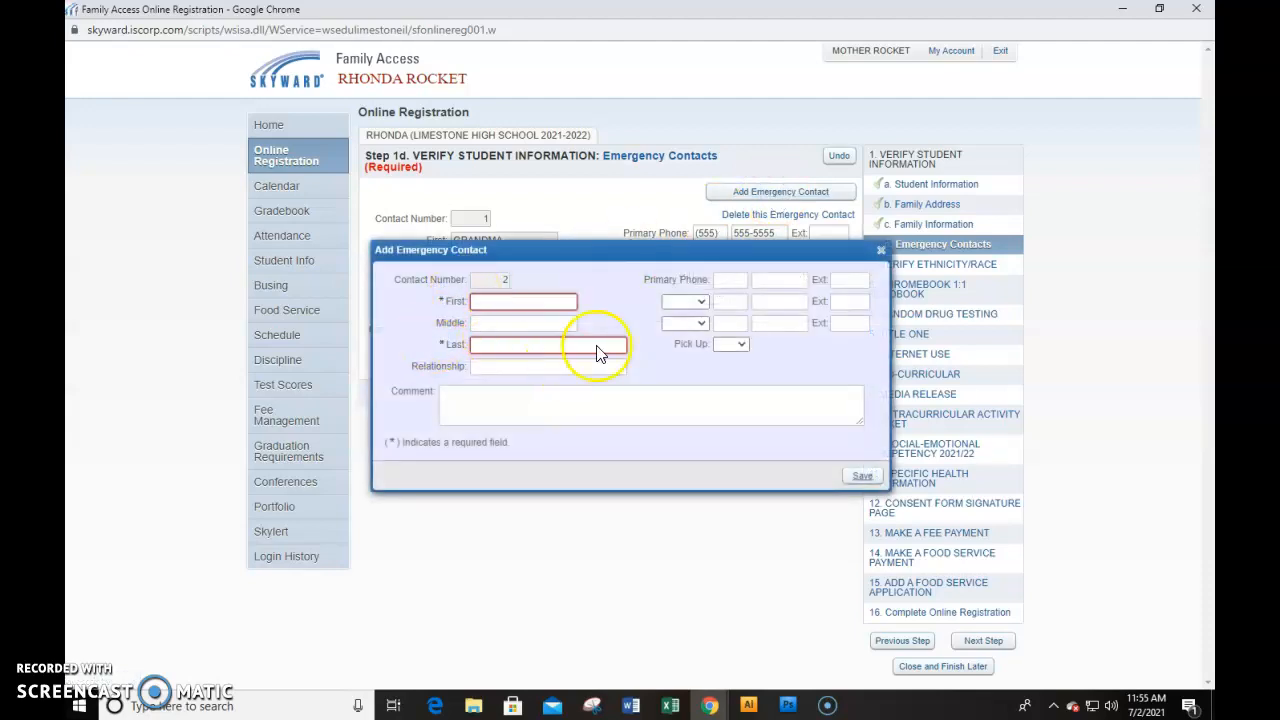
left_click(879, 249)
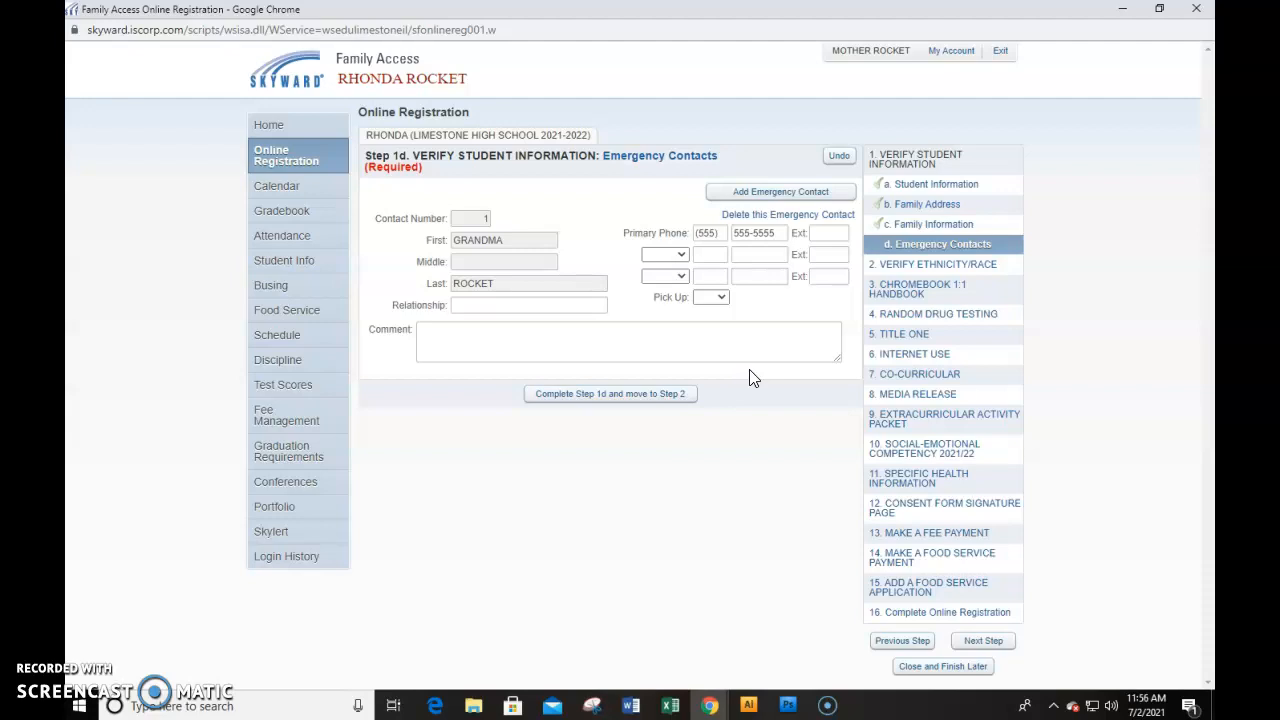
left_click(630, 395)
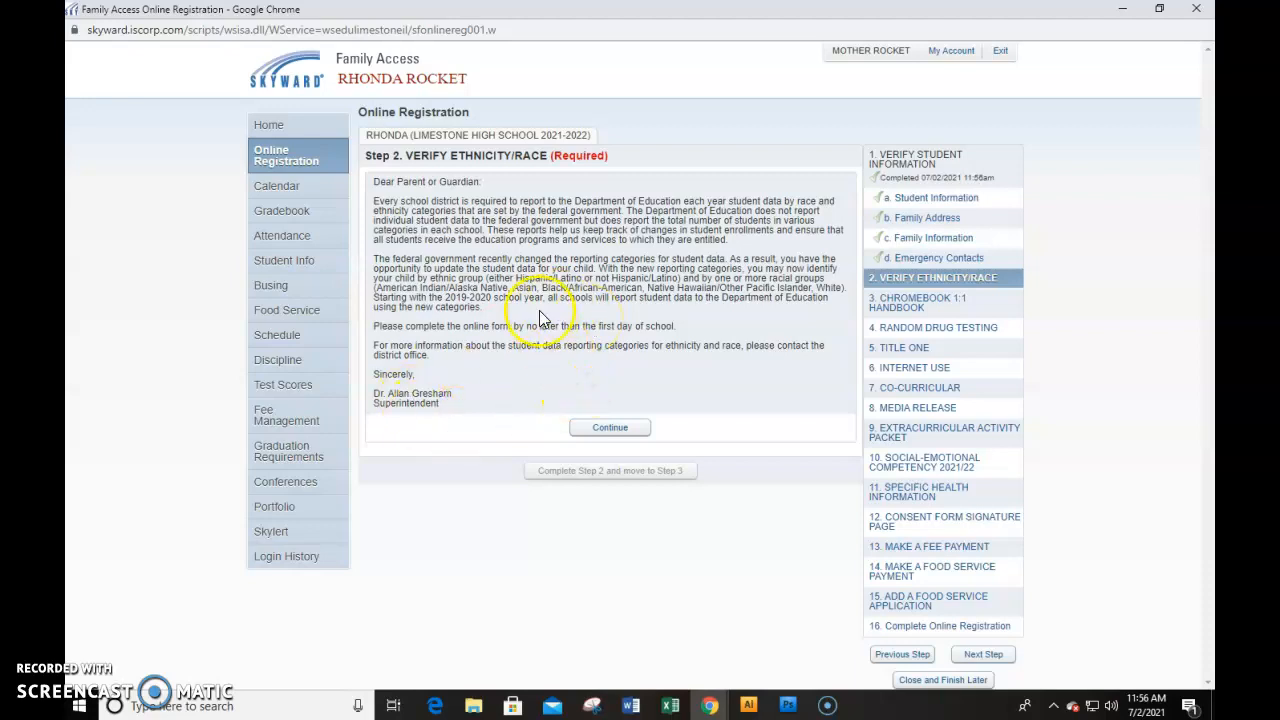
left_click(620, 428)
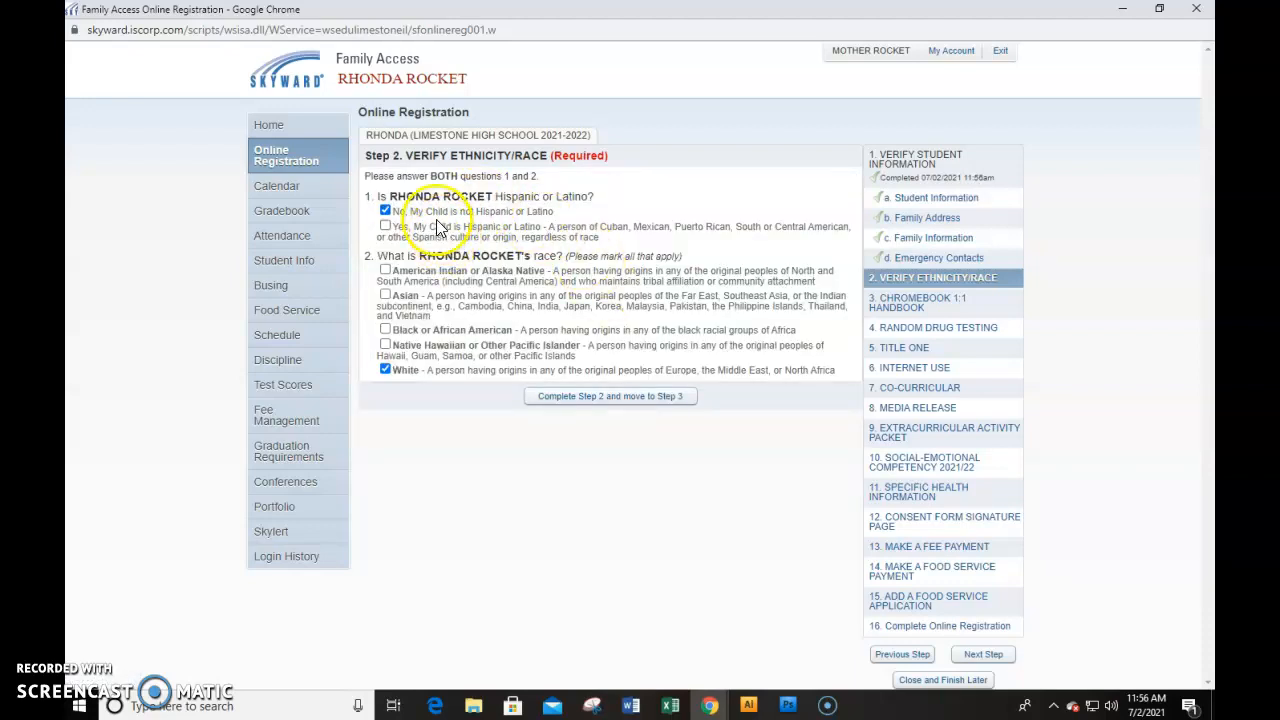
left_click(542, 400)
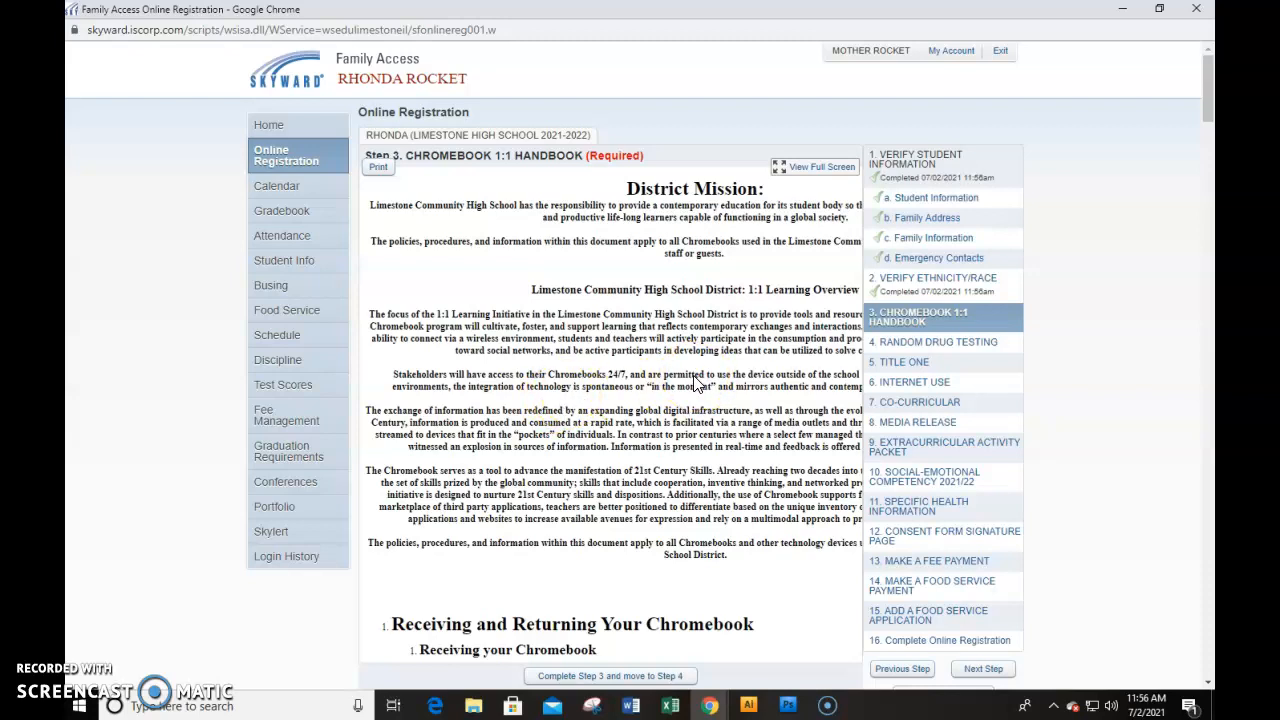
Enter the guardian's initials at the end of the Chromebook 1:1 Handbook and complete step 3.
scroll(697, 383, "down", 15)
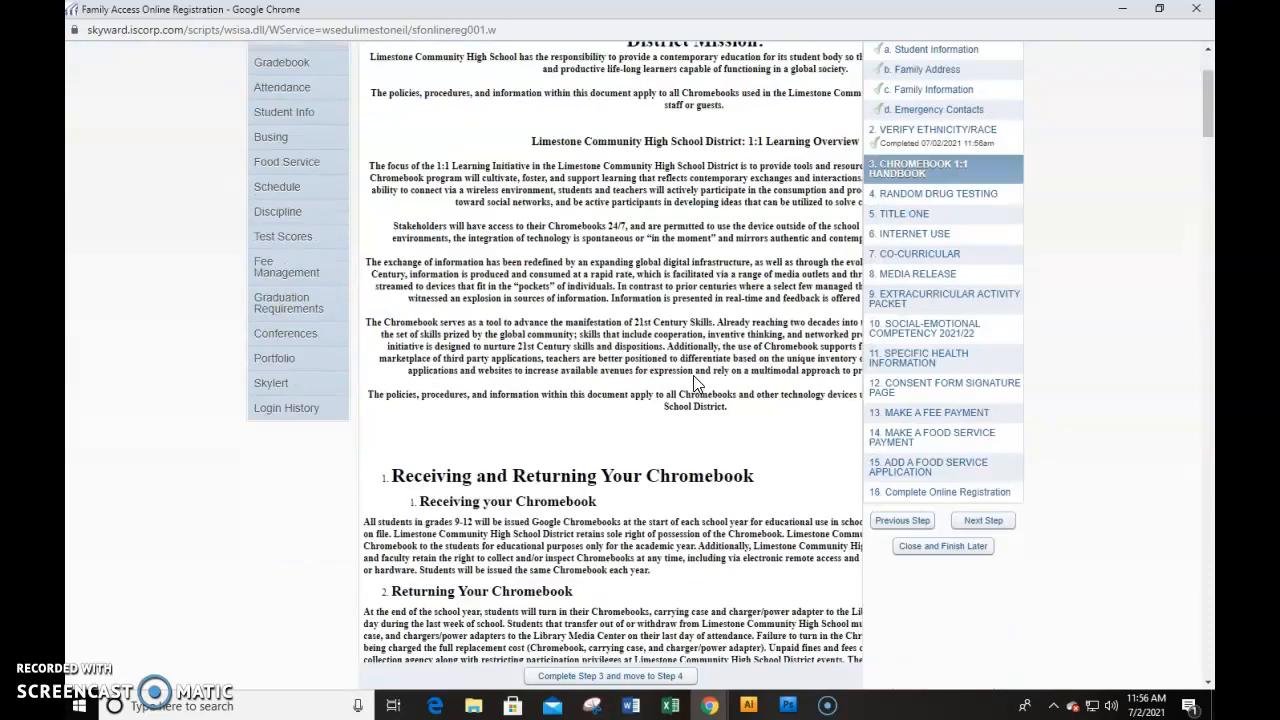
scroll(697, 383, "down", 20)
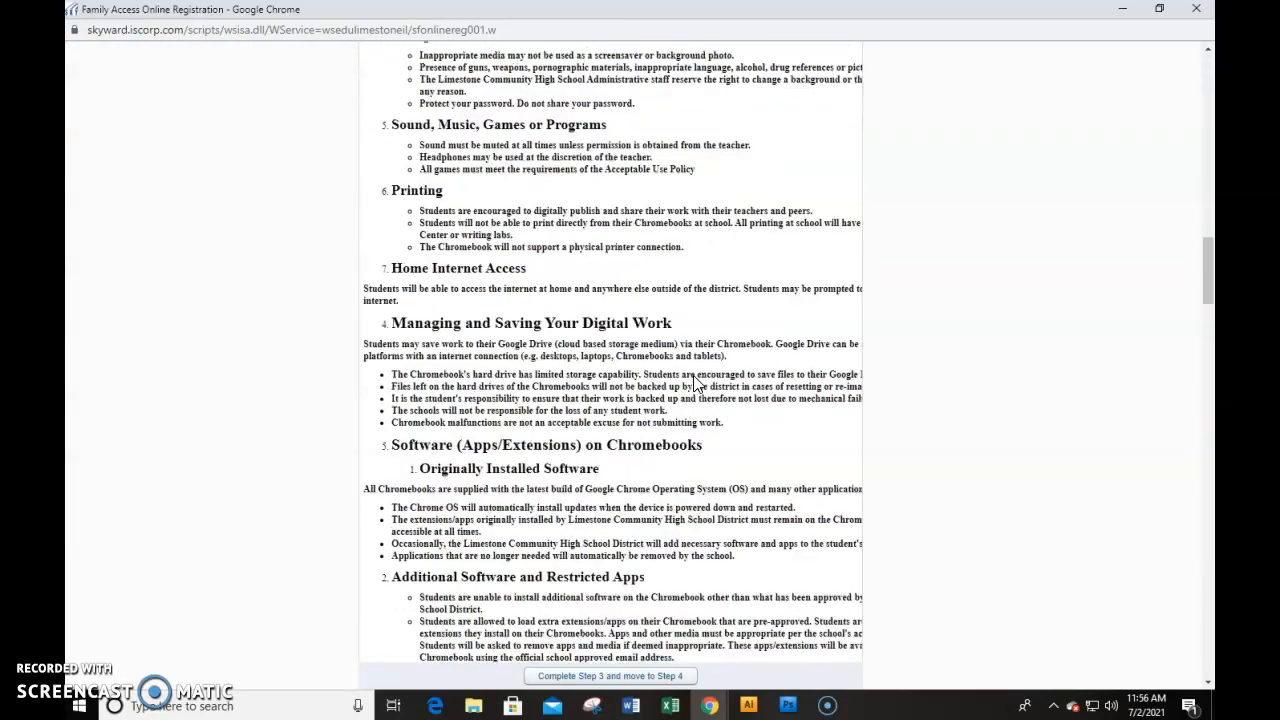
scroll(697, 383, "down", 20)
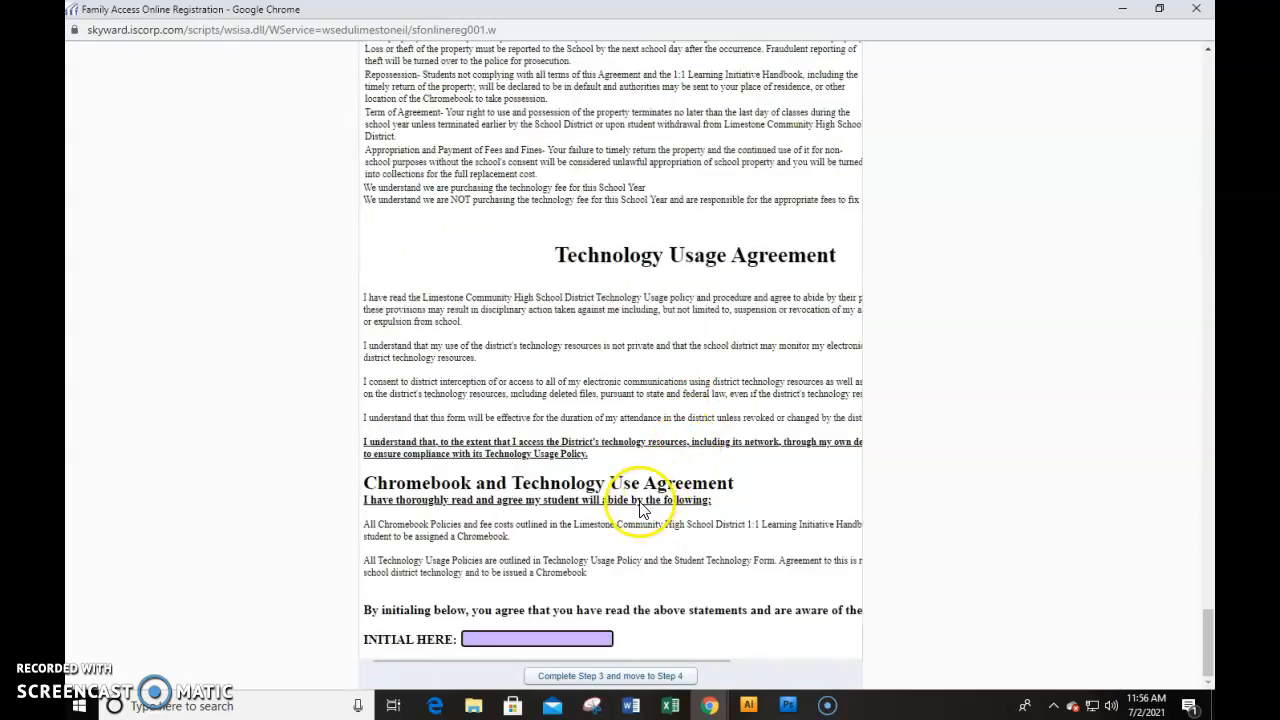
left_click(502, 640)
type("MR")
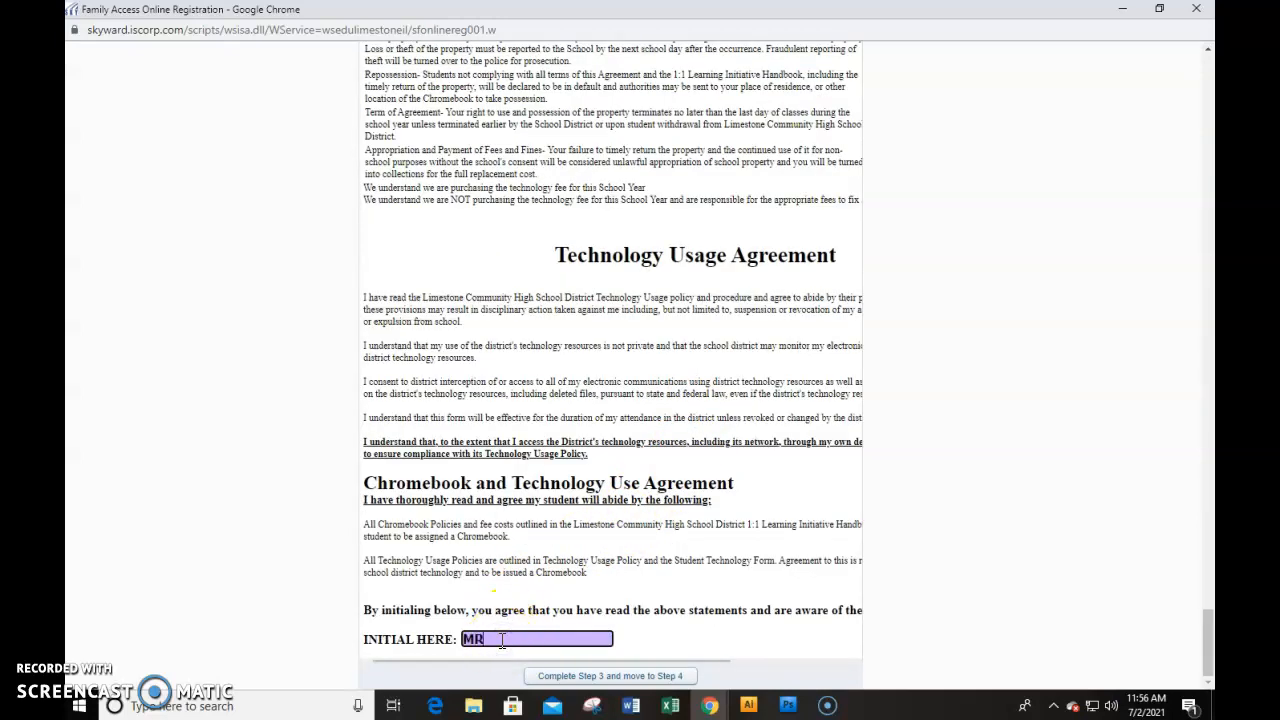
left_click(557, 677)
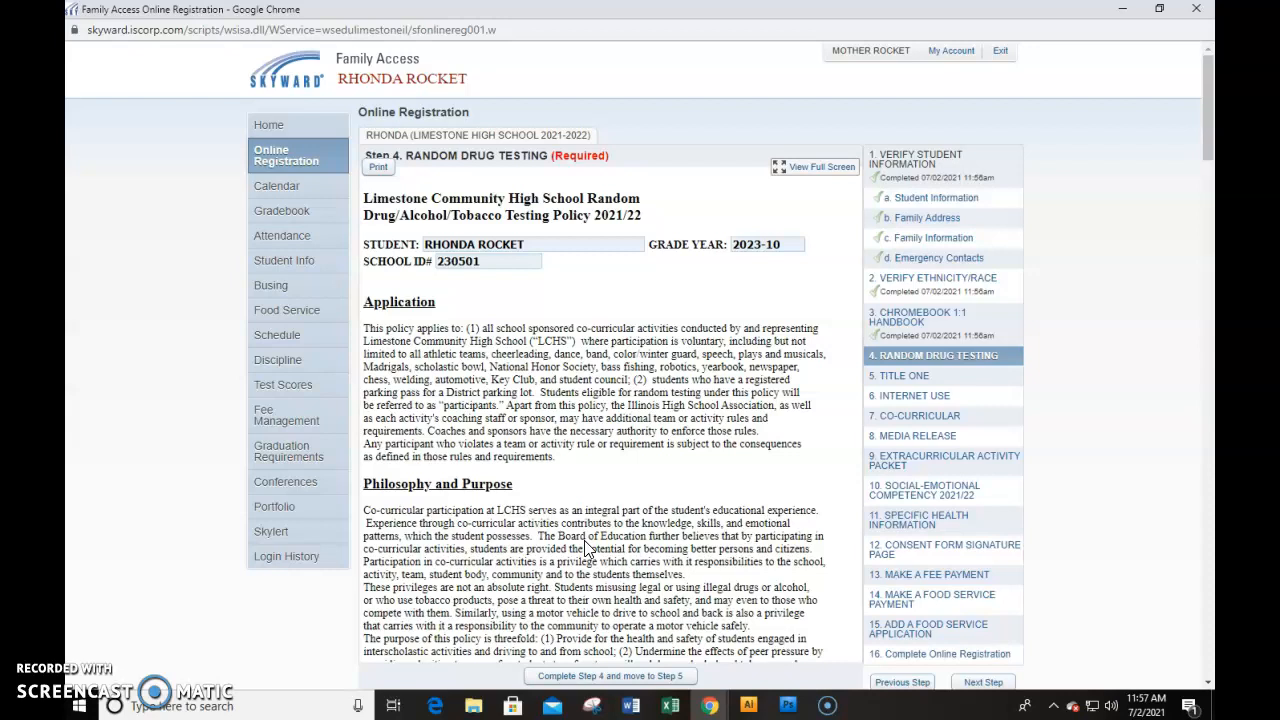
Enter the guardian's initials on the Random Drug Testing consent agreement and complete step 4.
scroll(750, 460, "down", 10)
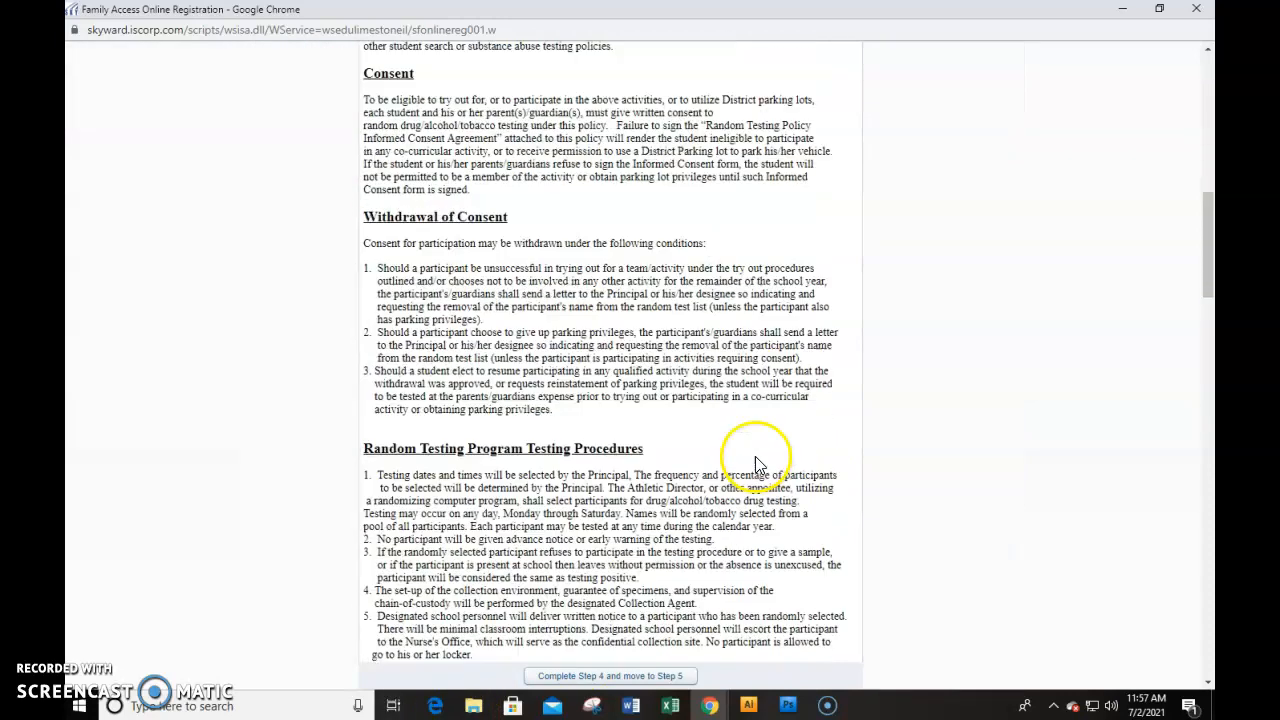
scroll(757, 465, "down", 15)
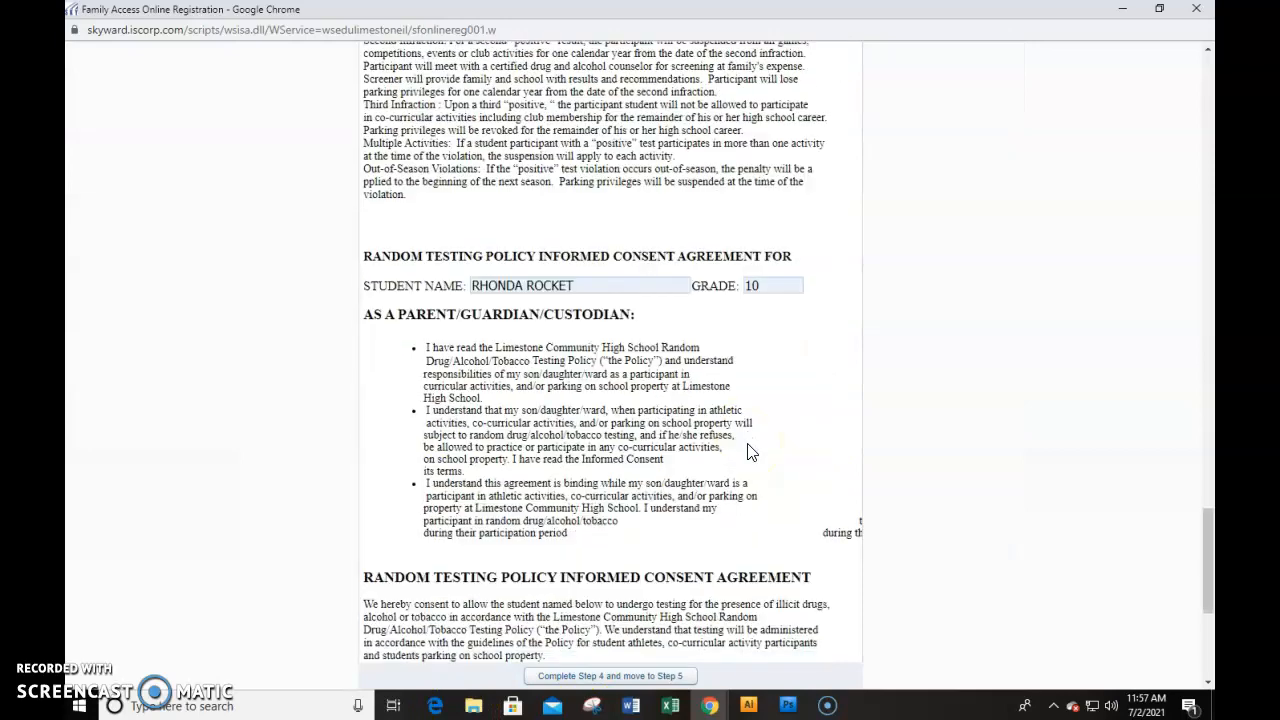
scroll(752, 452, "down", 4)
left_click(500, 555)
type("MR")
left_click(587, 680)
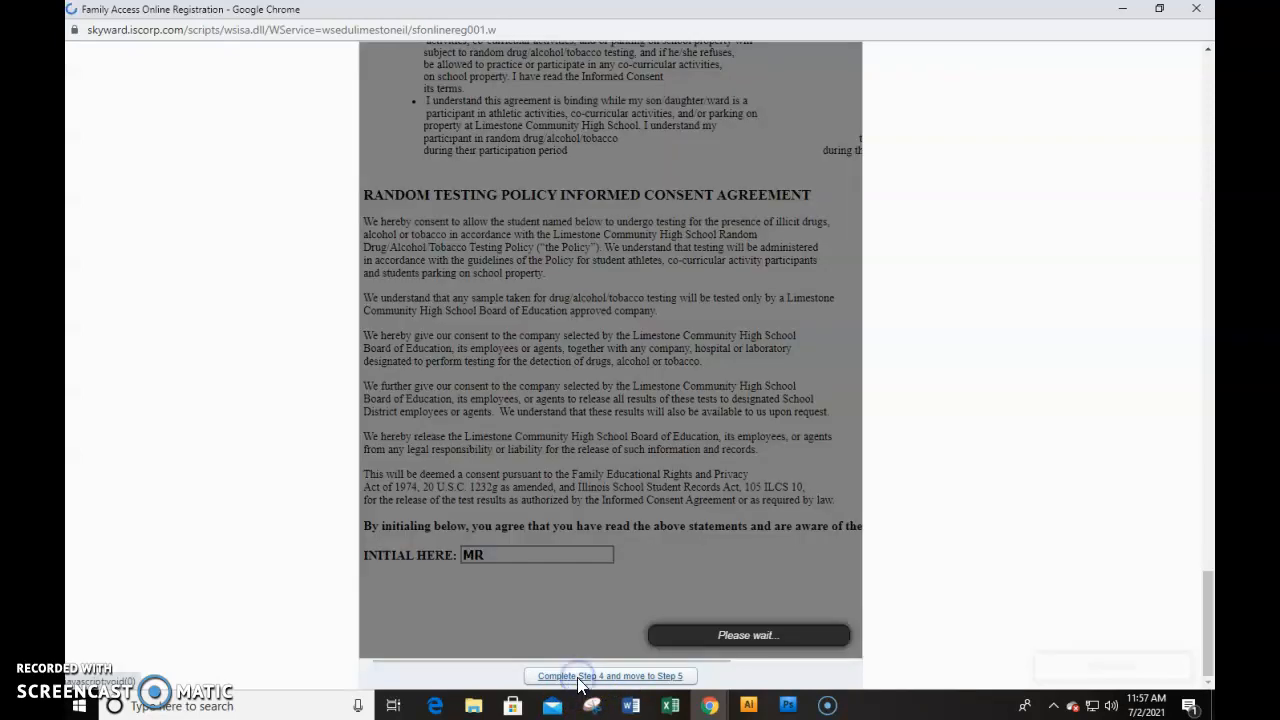
Enter the guardian's initials at the end of the Title One agreement and complete step 5.
scroll(766, 540, "down", 5)
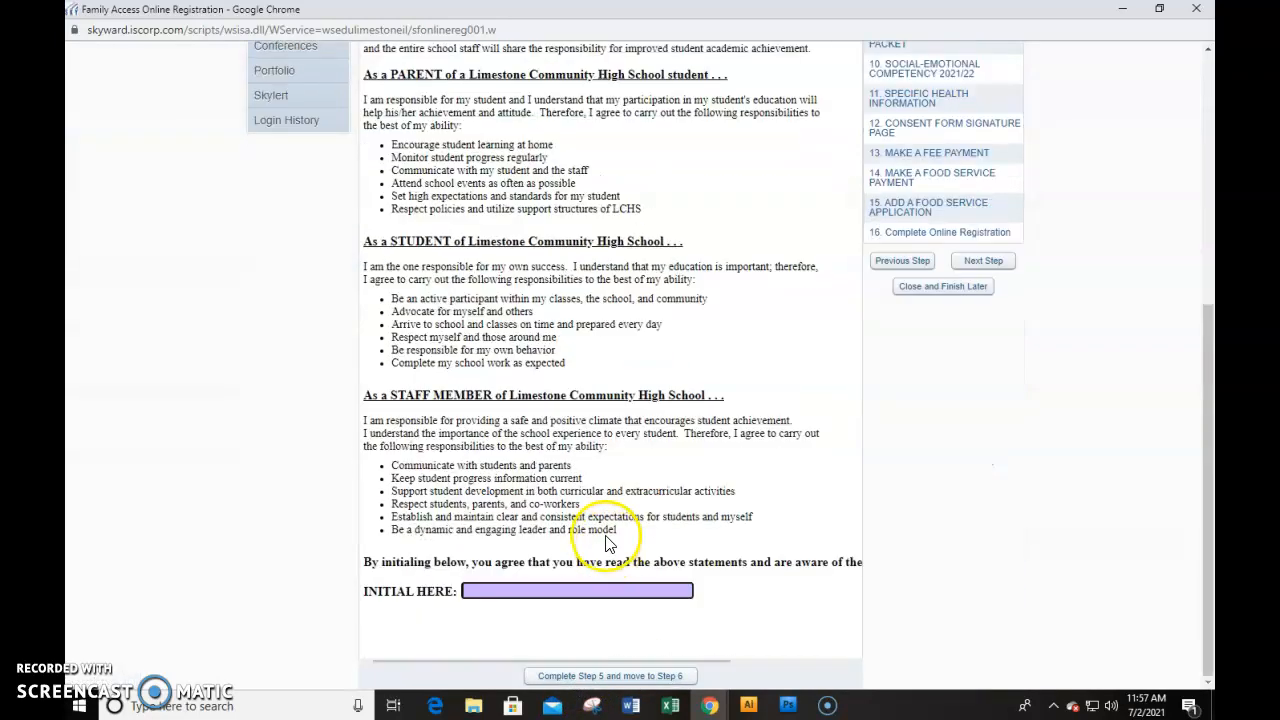
type("MR")
left_click(585, 676)
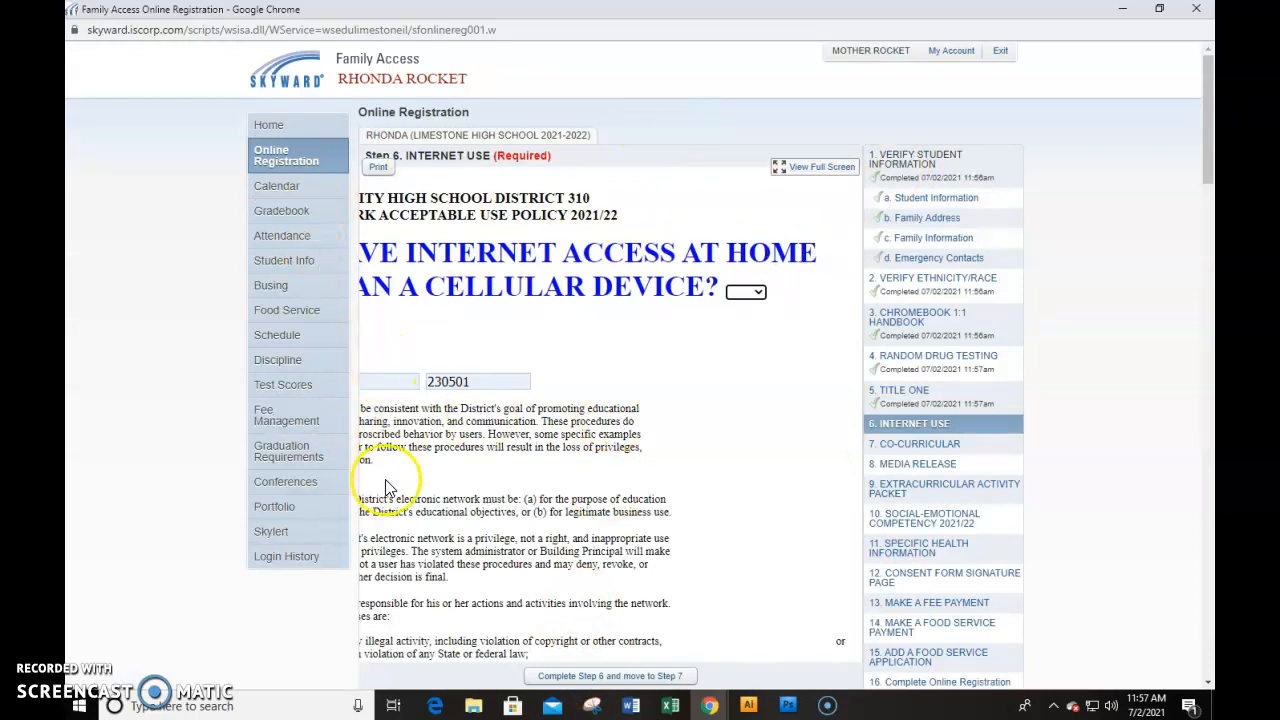
Answer YES to home internet access in the full-screen Internet Use policy, enter the guardian's initials, exit full screen and complete step 6.
left_click(815, 168)
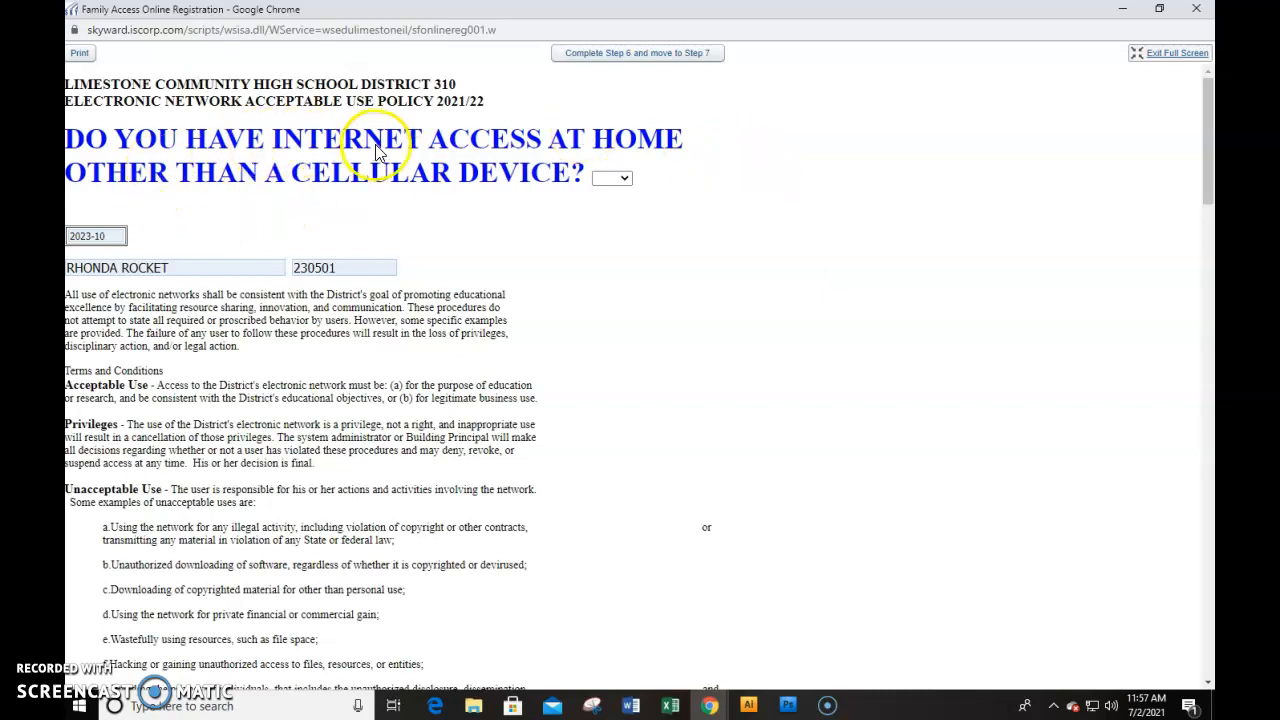
left_click(620, 178)
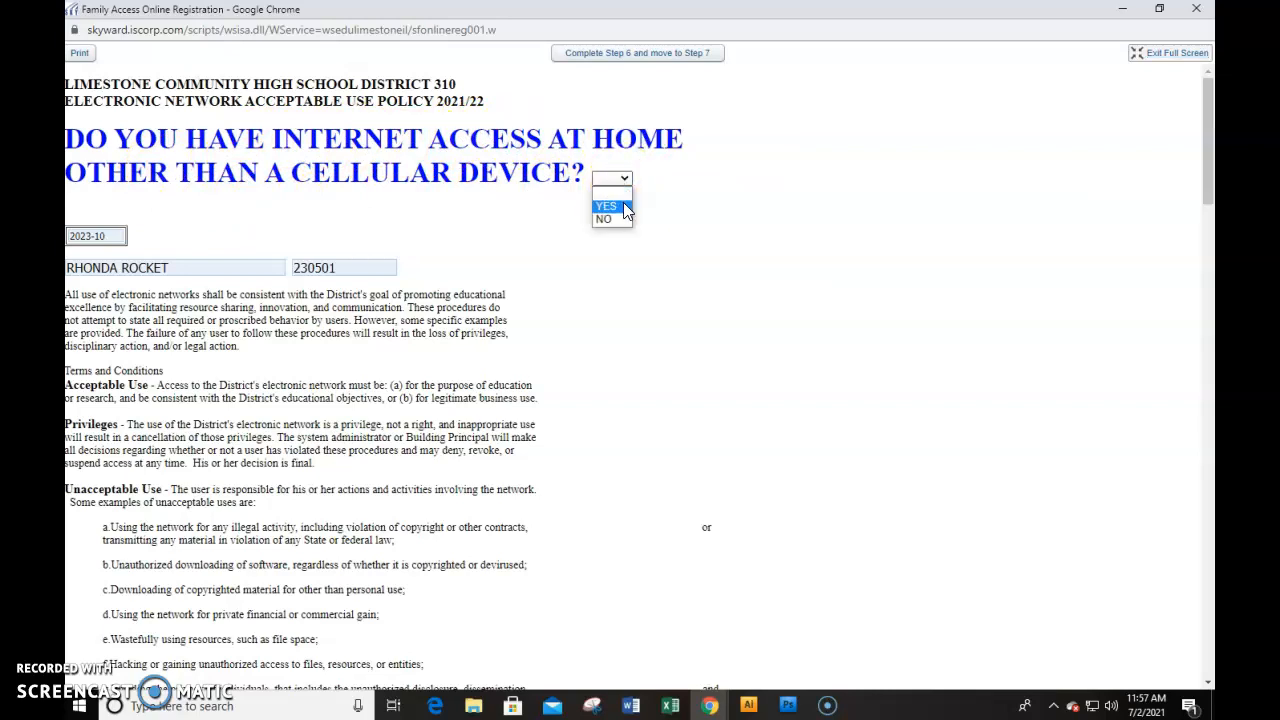
left_click(624, 207)
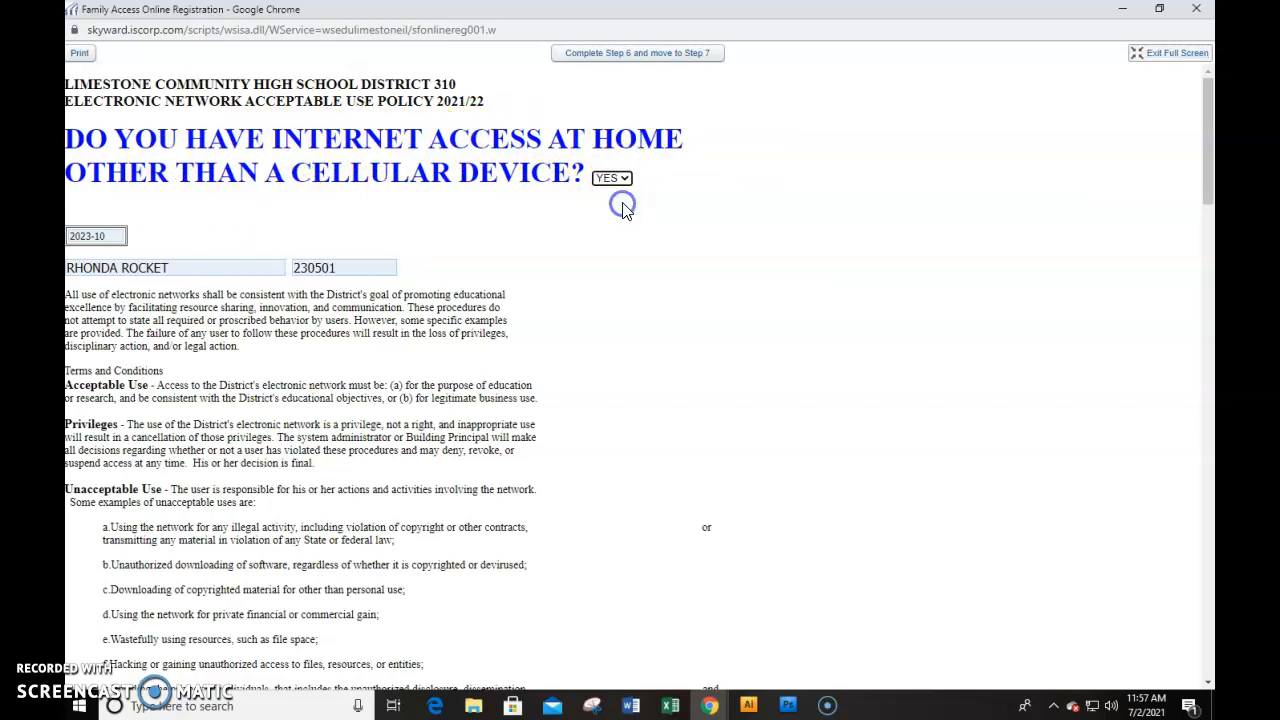
scroll(618, 348, "down", 4)
scroll(618, 348, "down", 20)
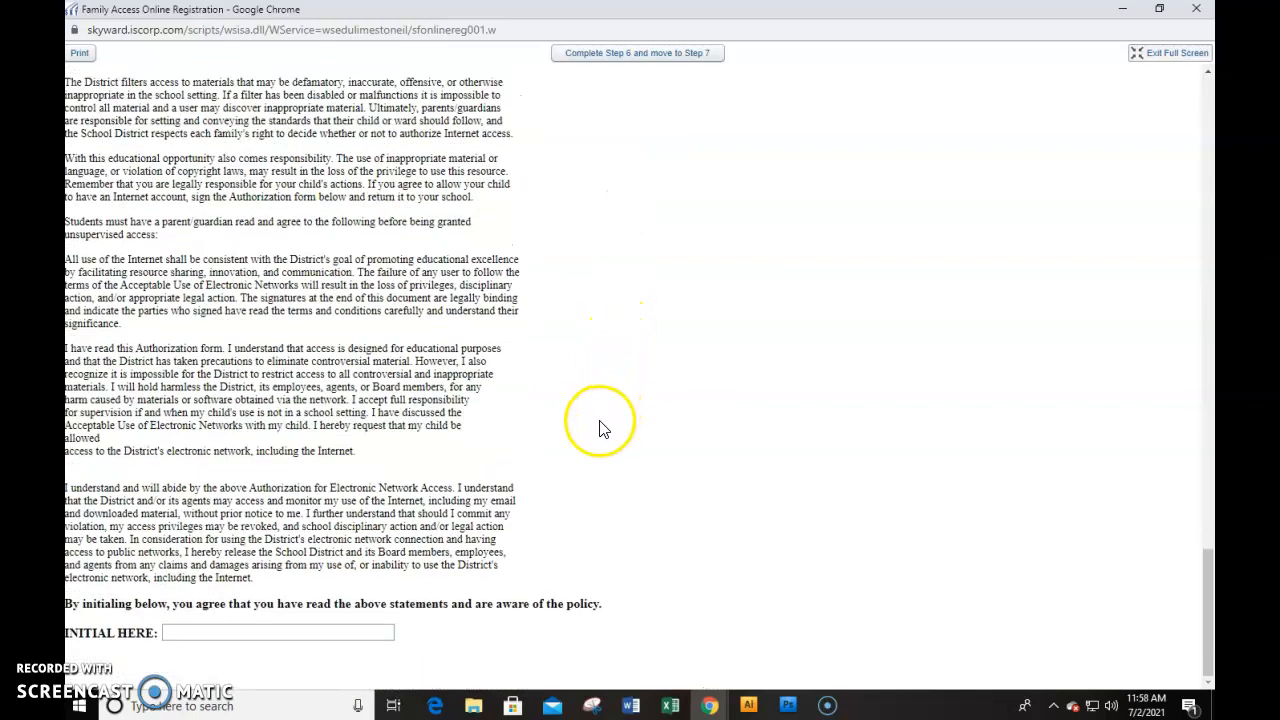
left_click(229, 637)
type("MR")
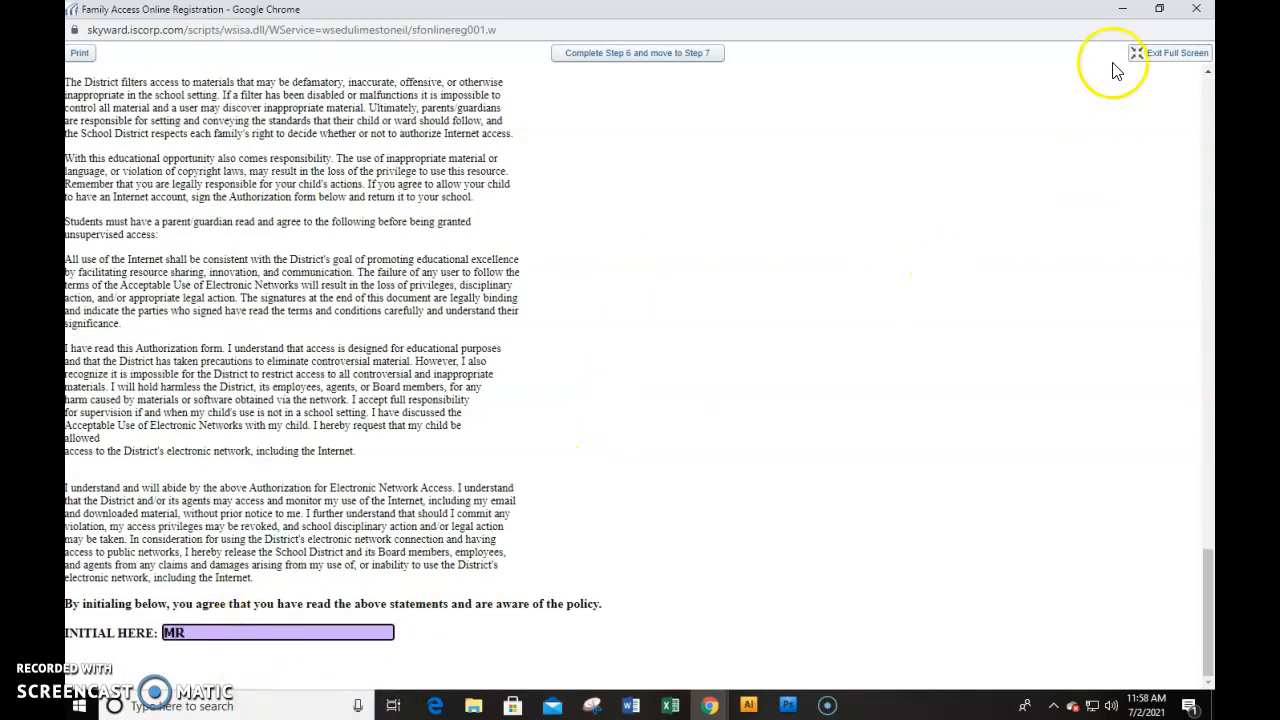
left_click(1172, 60)
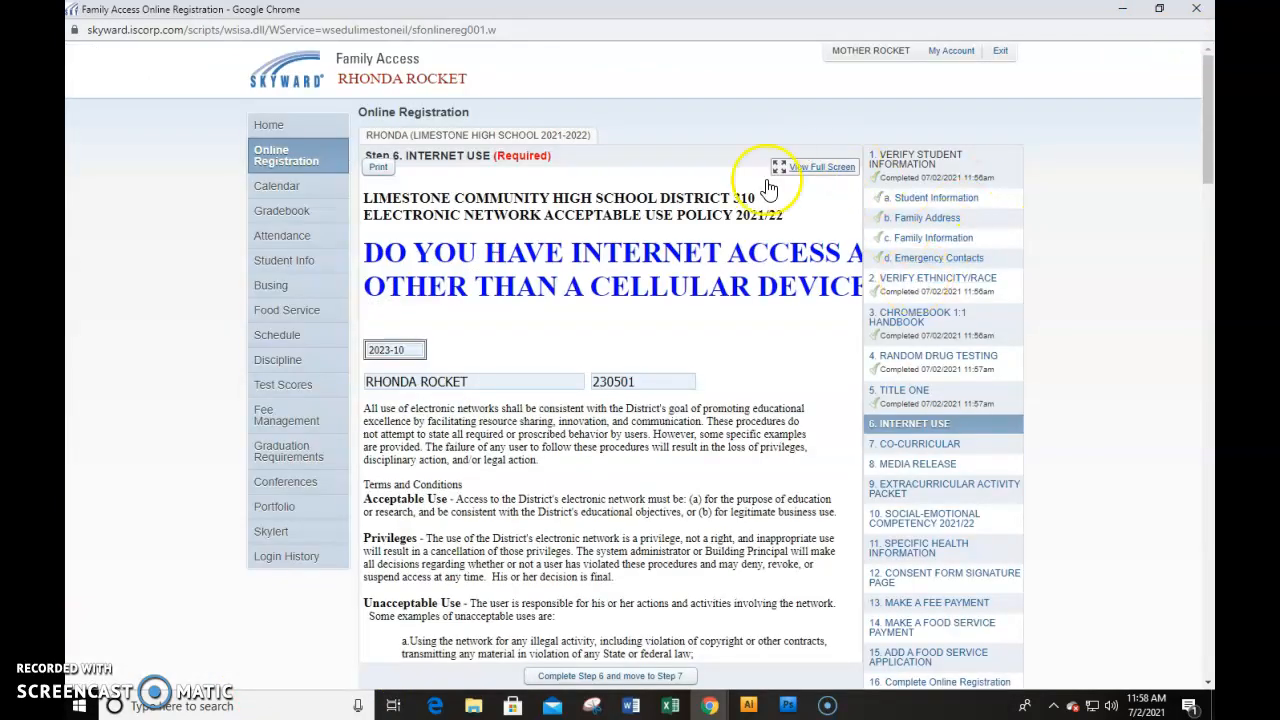
left_click(588, 677)
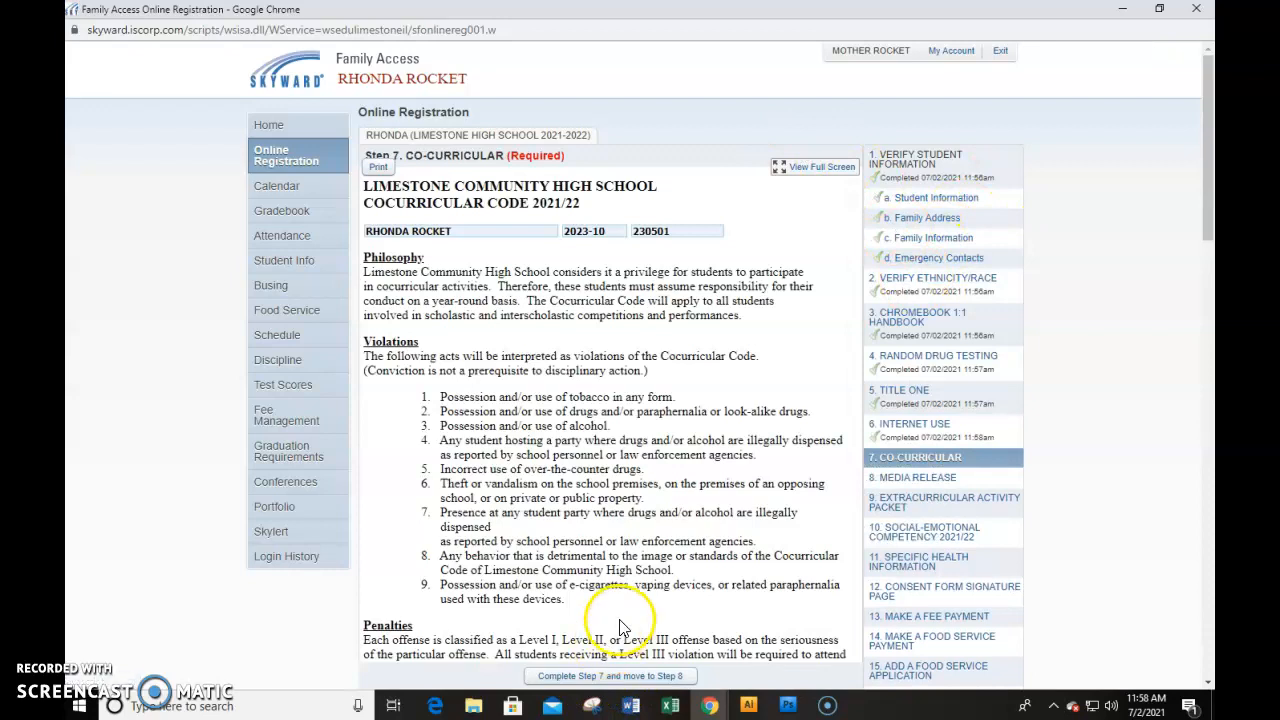
Enter the guardian's initials at the end of the Cocurricular Code and complete step 7.
scroll(585, 533, "down", 10)
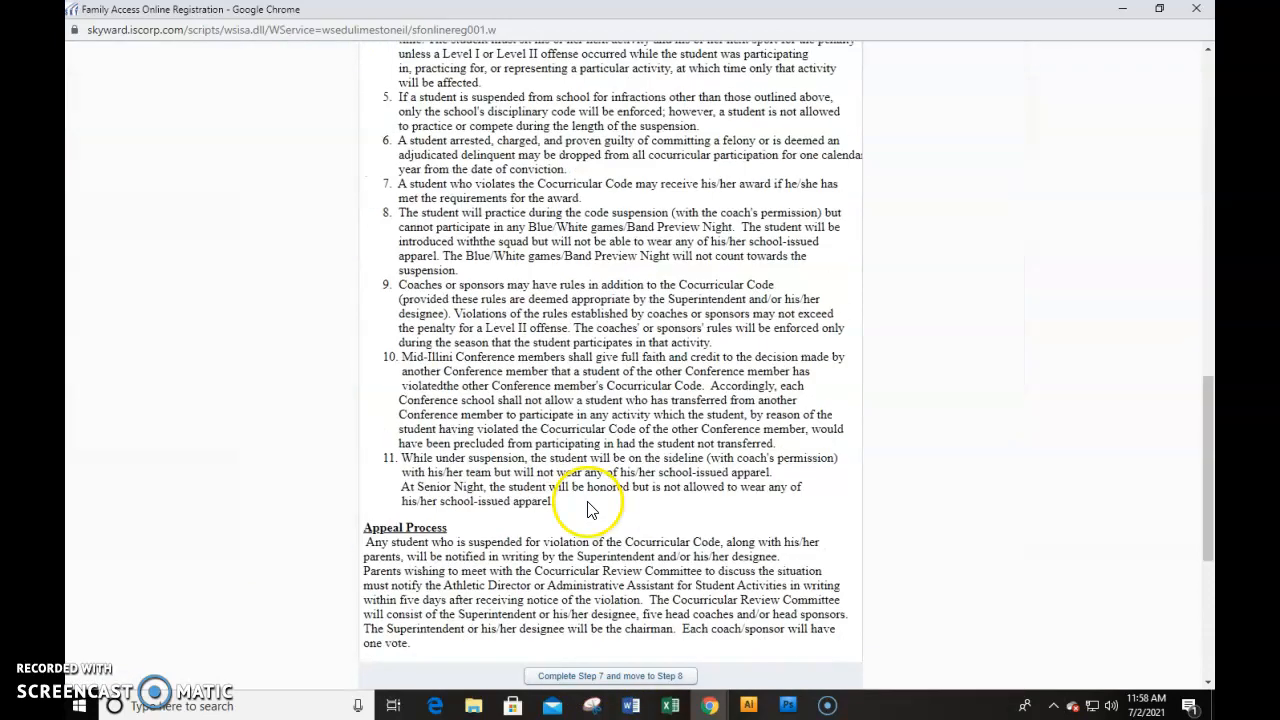
scroll(588, 508, "down", 4)
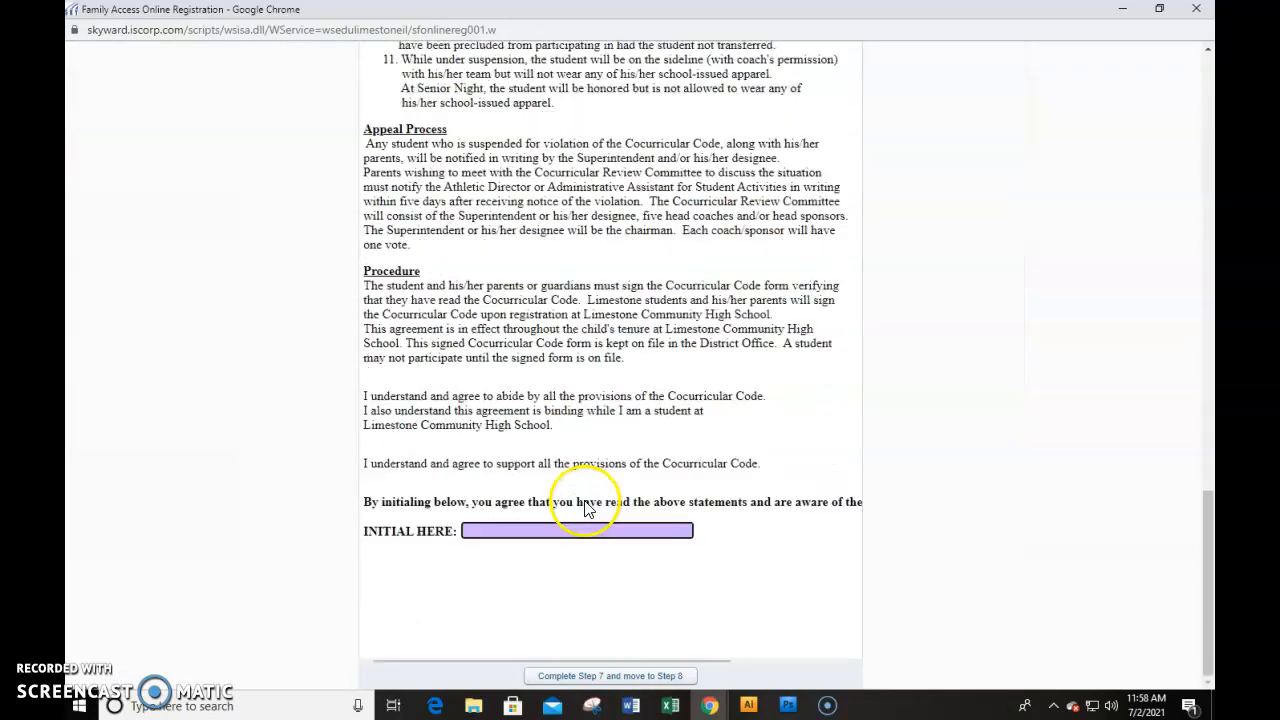
left_click(486, 538)
type("MR")
left_click(558, 592)
left_click(585, 681)
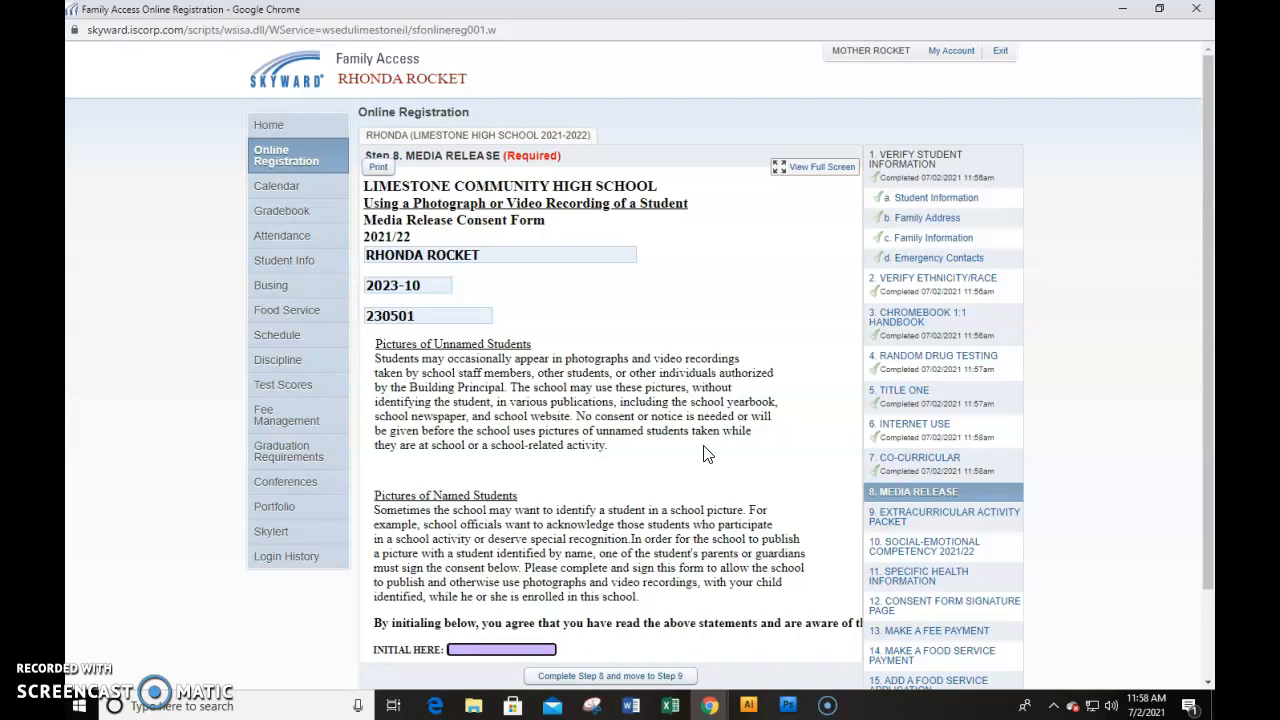
Enter the guardian's initials on the Media Release Consent Form and complete step 8.
left_click(476, 654)
type("MR")
left_click(585, 678)
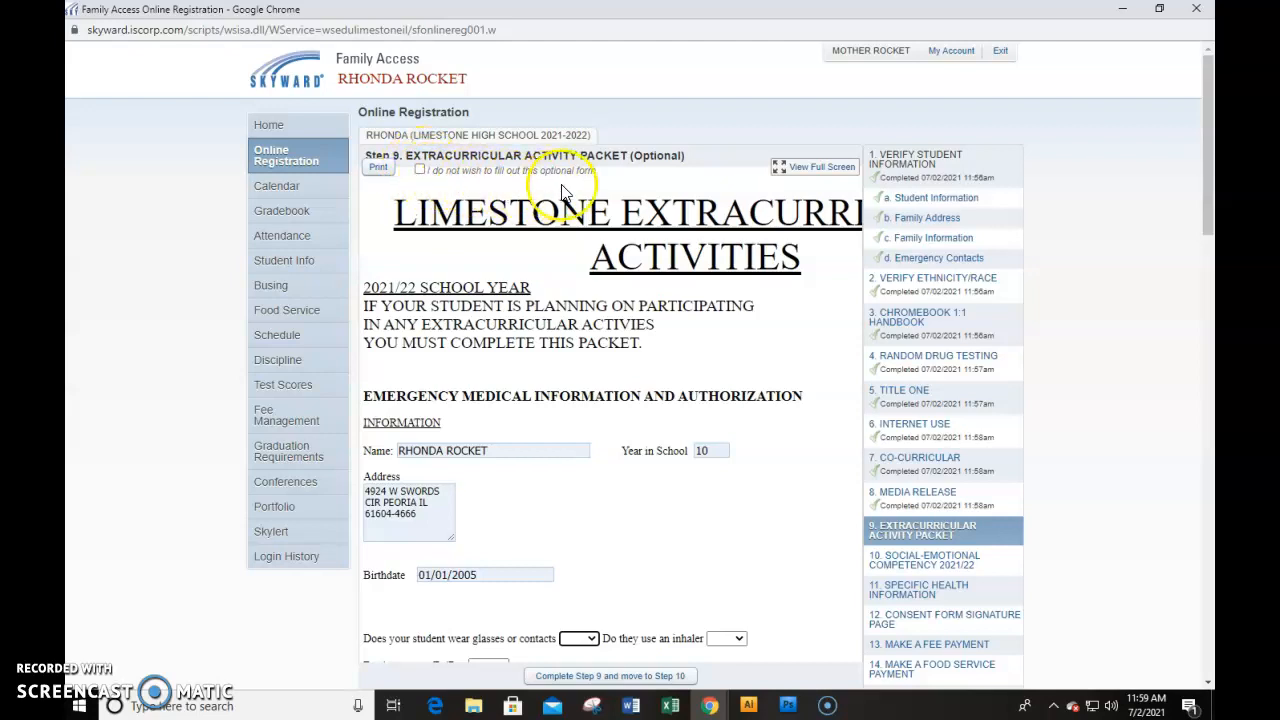
View the Extracurricular Activity Packet in full screen and answer NO to glasses or contacts, inhaler and EpiPen use.
left_click(819, 177)
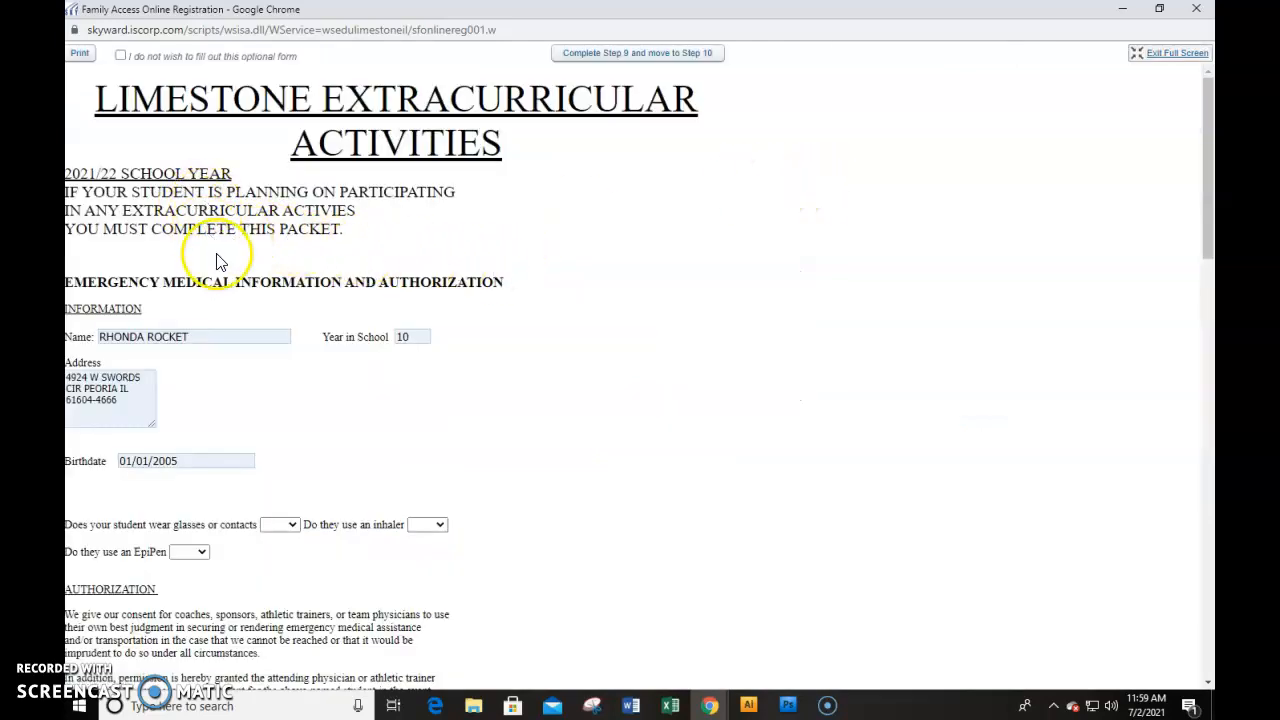
left_click(290, 527)
left_click(287, 569)
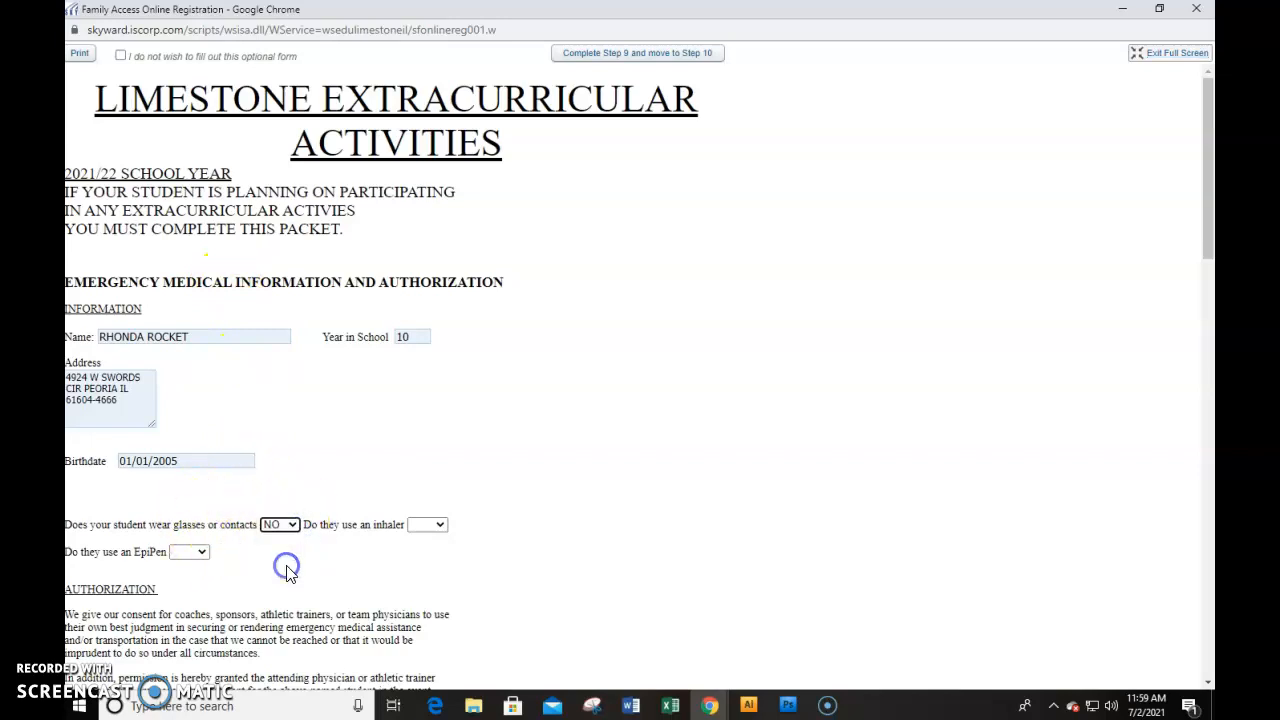
left_click(420, 524)
left_click(420, 568)
left_click(192, 552)
left_click(193, 593)
Answer the athlete insurance question with I HAVE MY OWN INSURANCE and enter GEICO as the student's insurer.
scroll(468, 500, "down", 5)
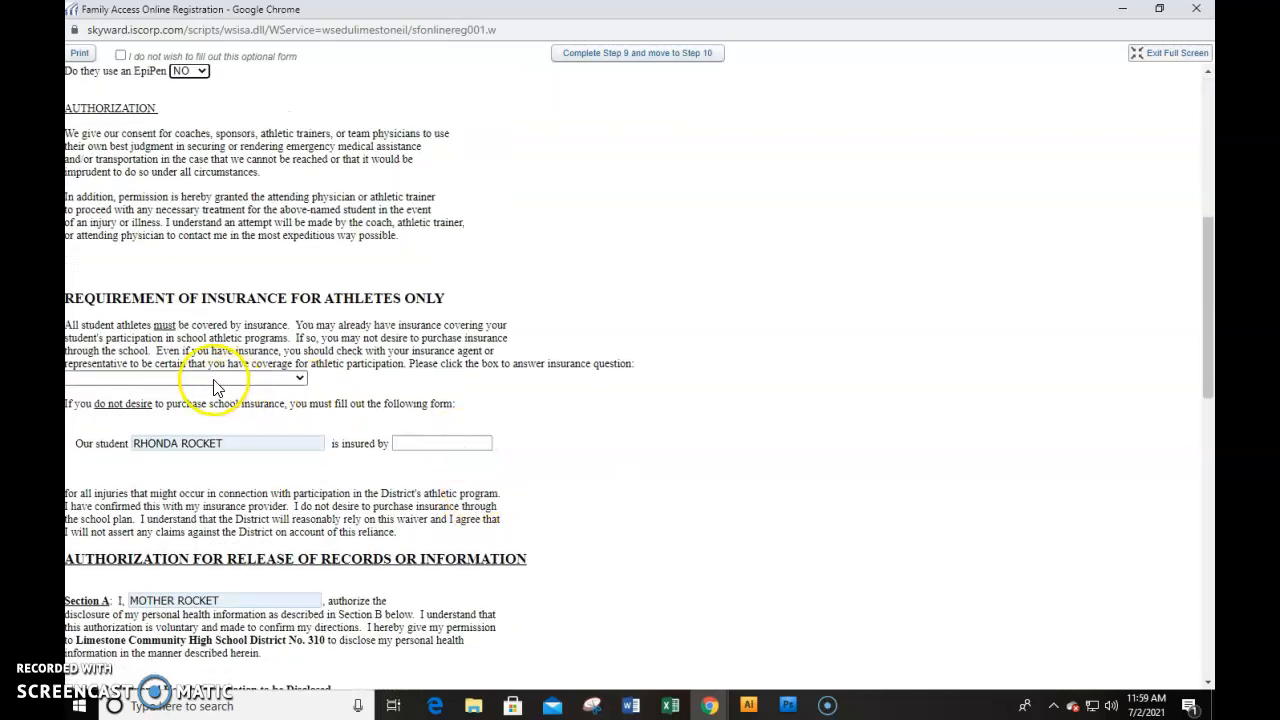
left_click(213, 378)
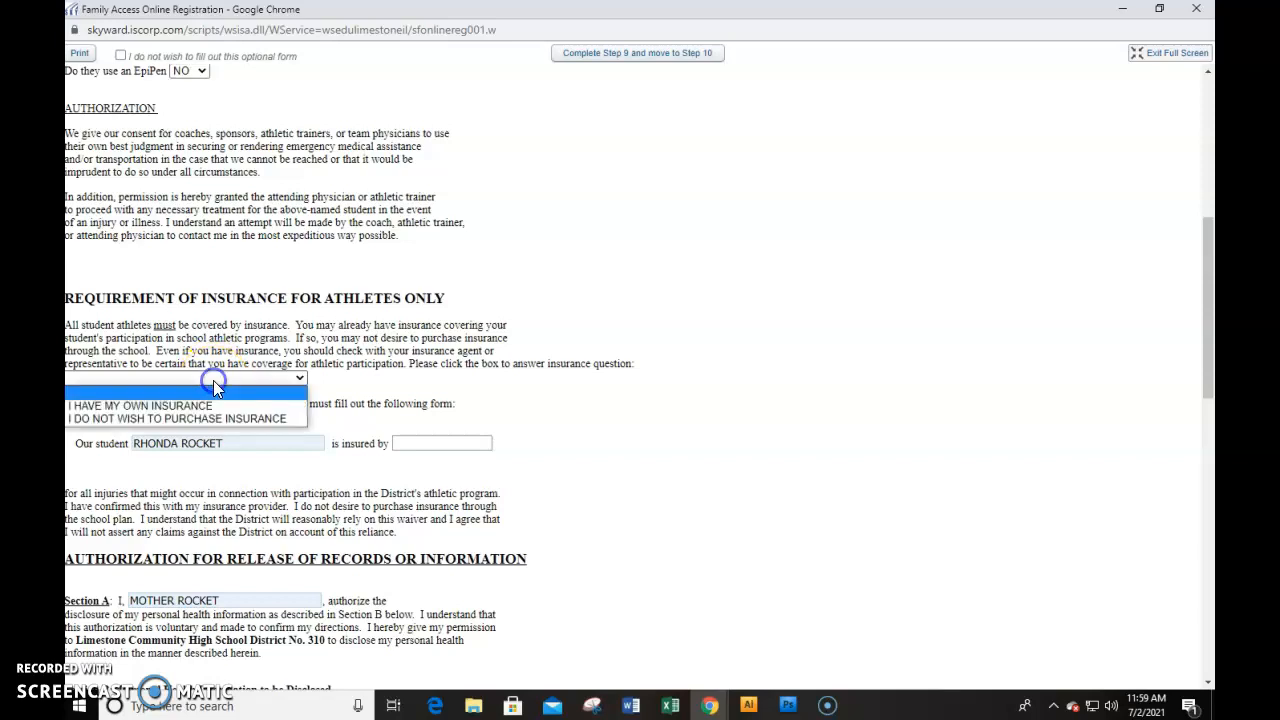
left_click(210, 406)
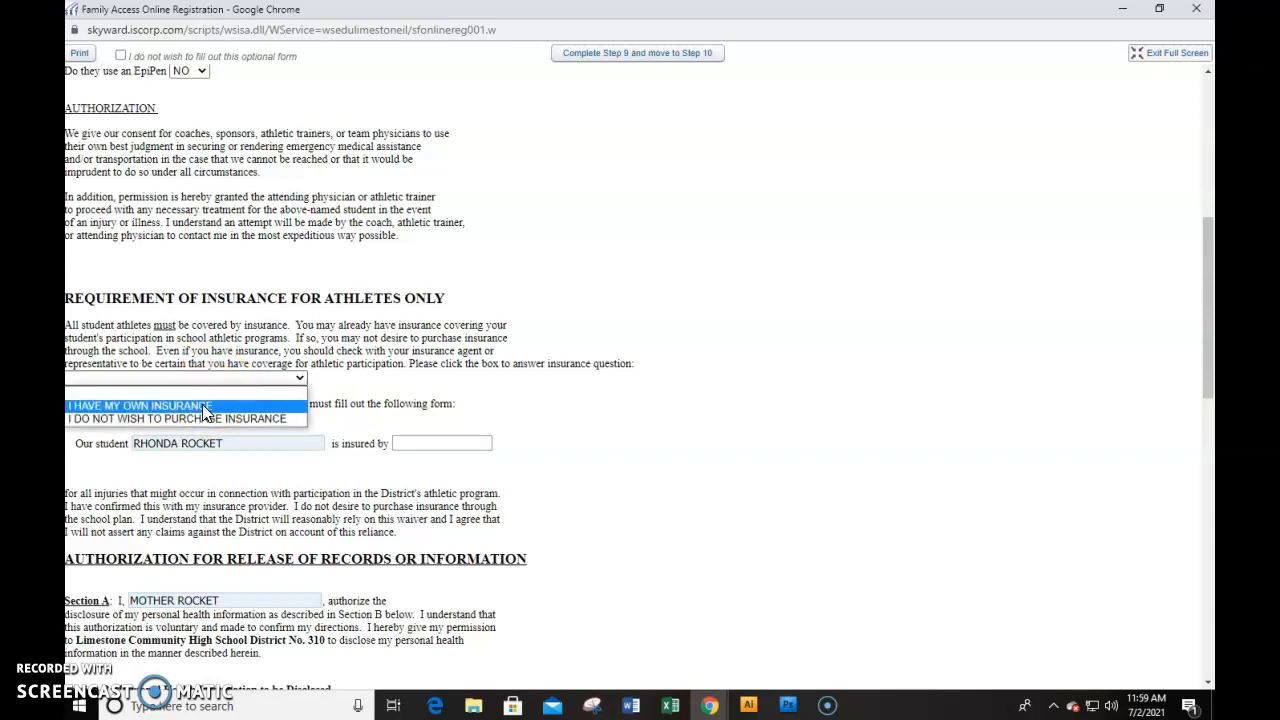
left_click(209, 405)
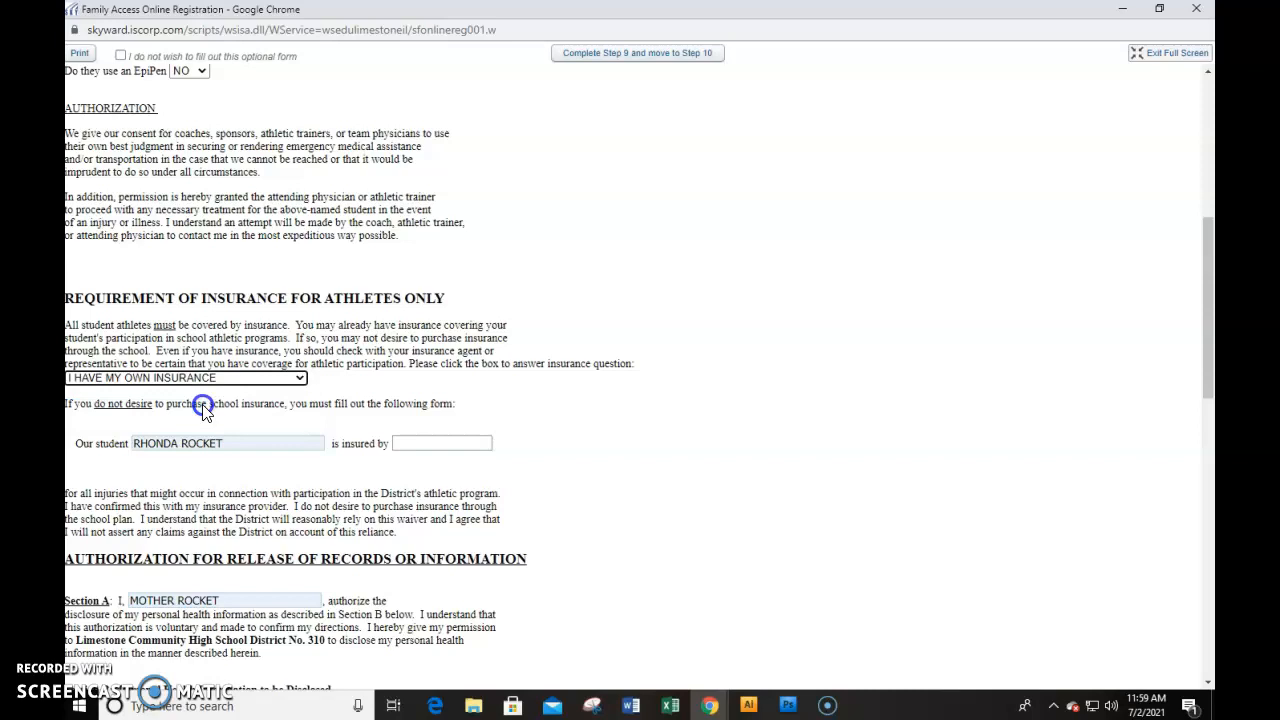
left_click(409, 444)
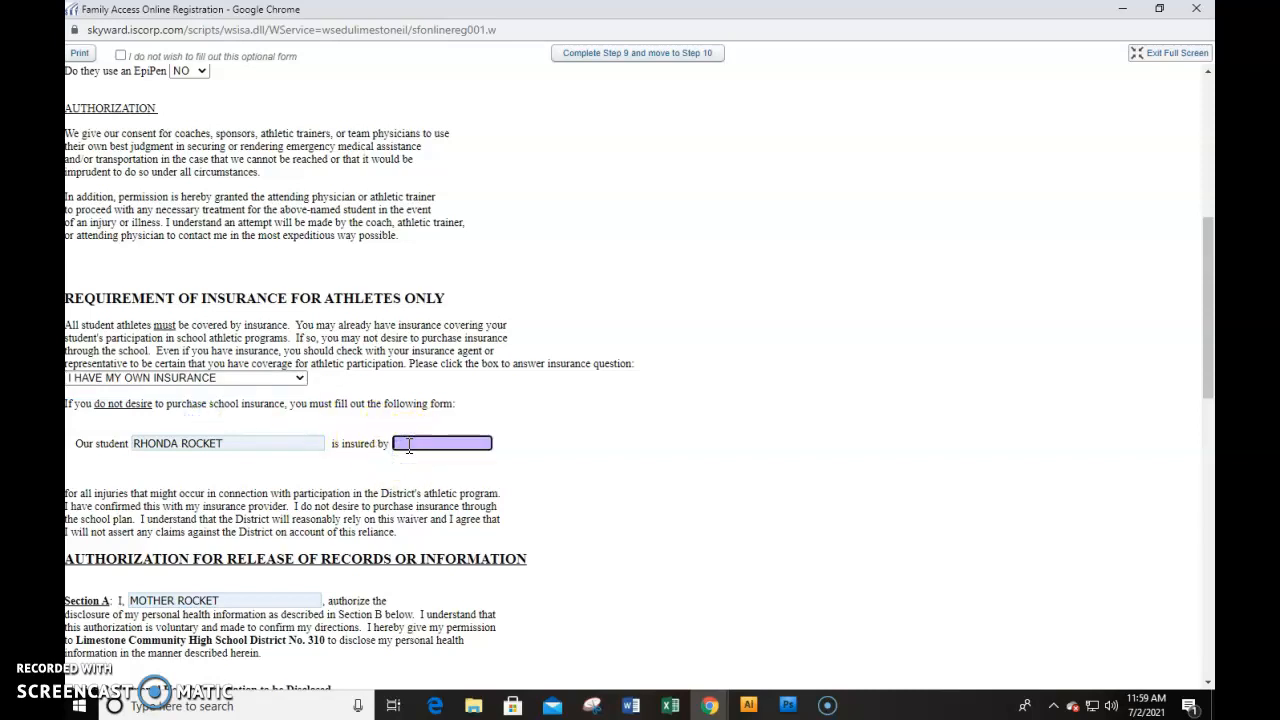
type("GEICO")
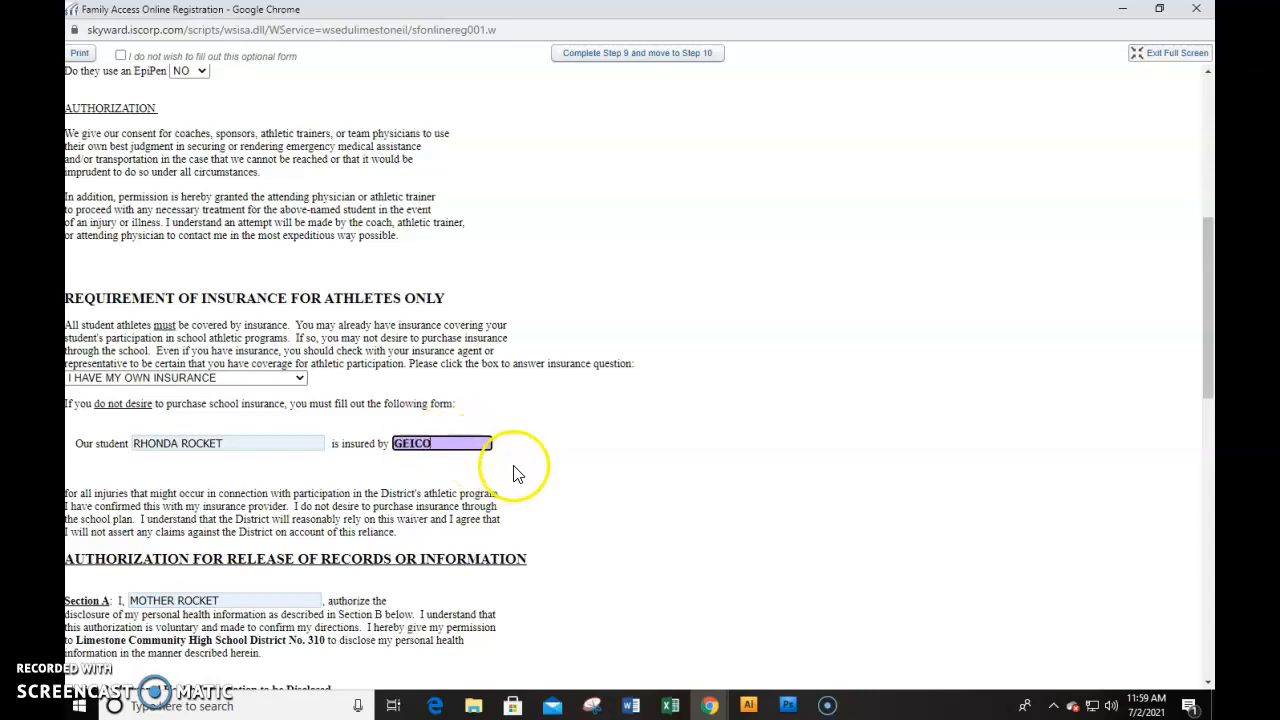
Enter the guardian's initials at the end of the Extracurricular Activity Packet and complete step 9.
scroll(283, 573, "down", 1)
scroll(283, 573, "down", 9)
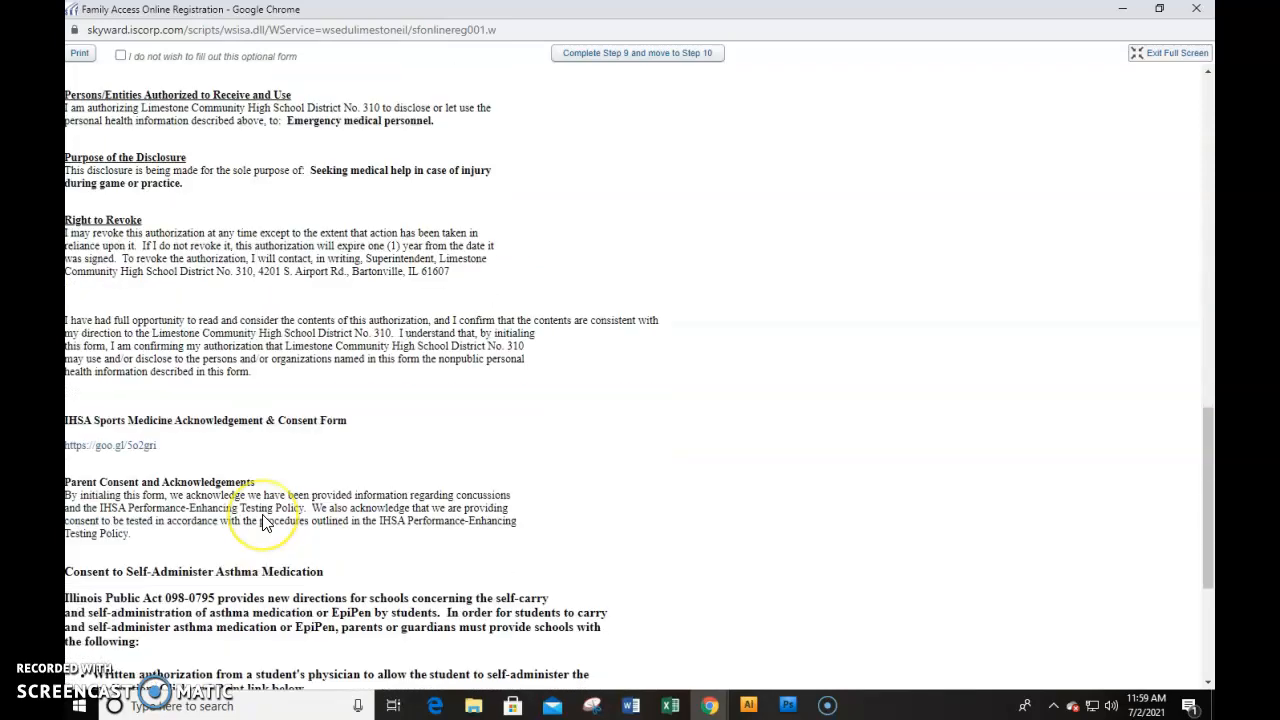
left_click(188, 573)
type("MR")
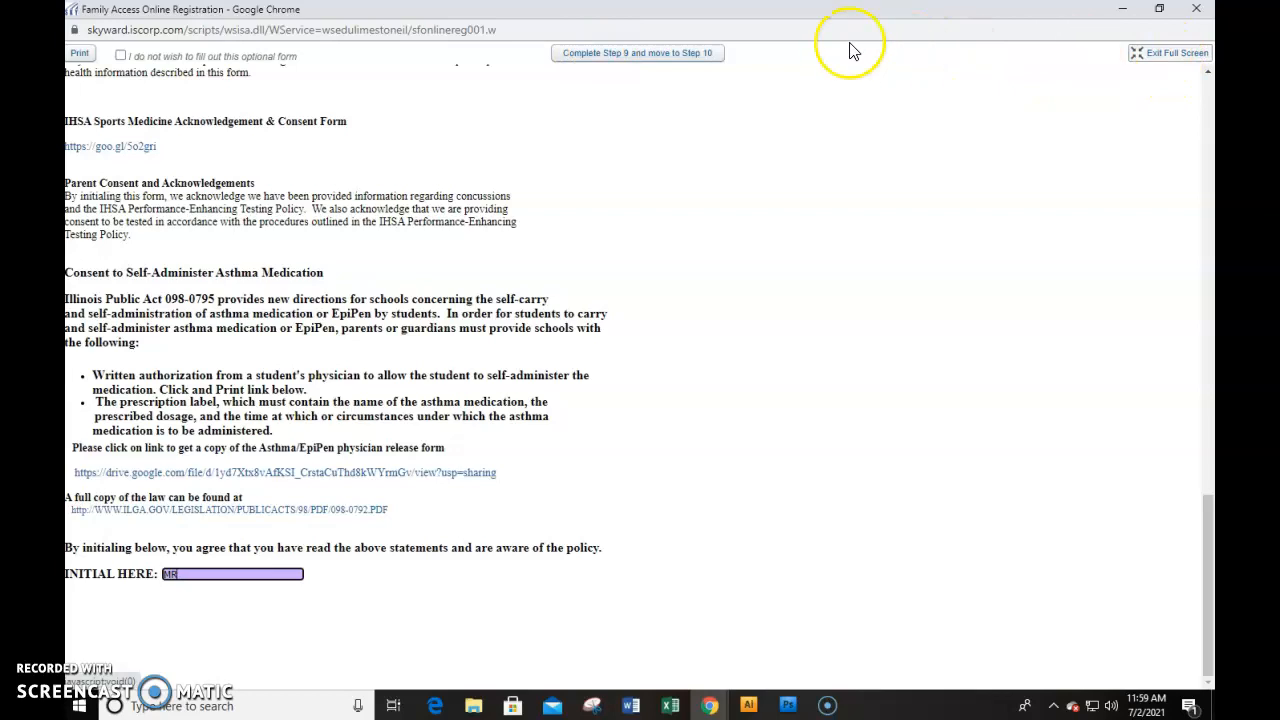
left_click(617, 56)
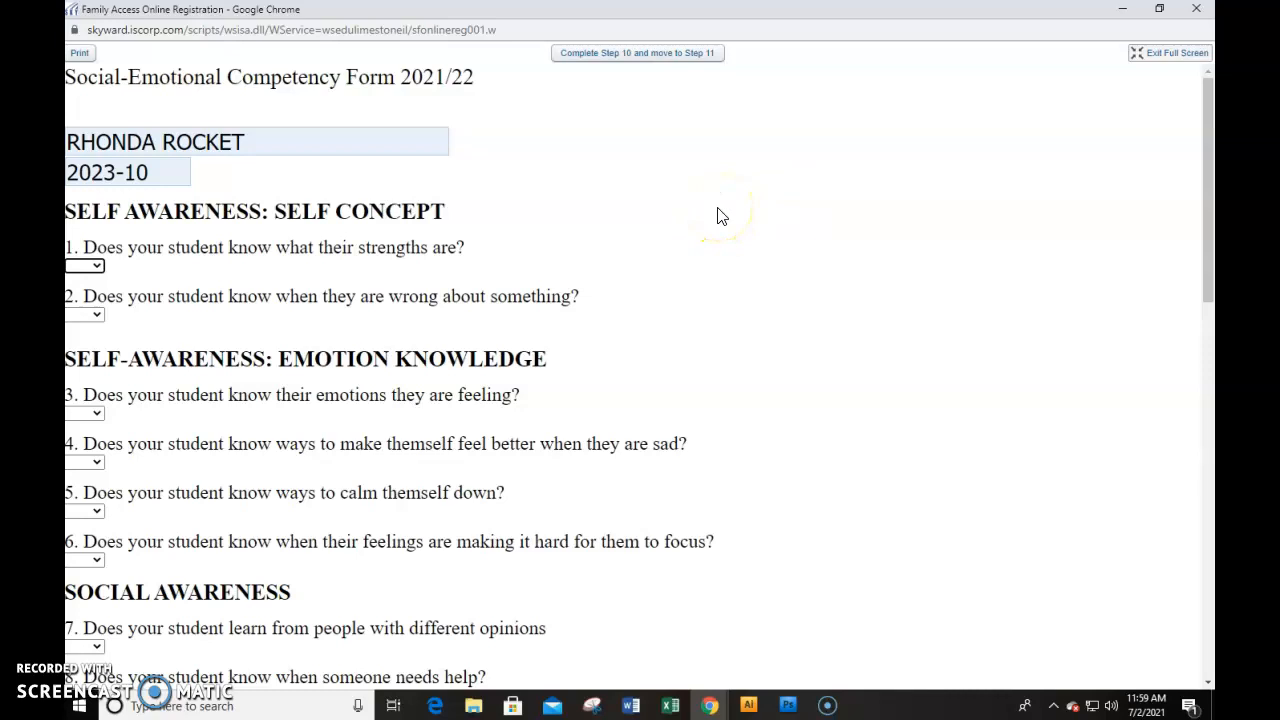
Exit full screen and answer YES to questions 1 through 5 of the Social-Emotional Competency Form.
left_click(1168, 55)
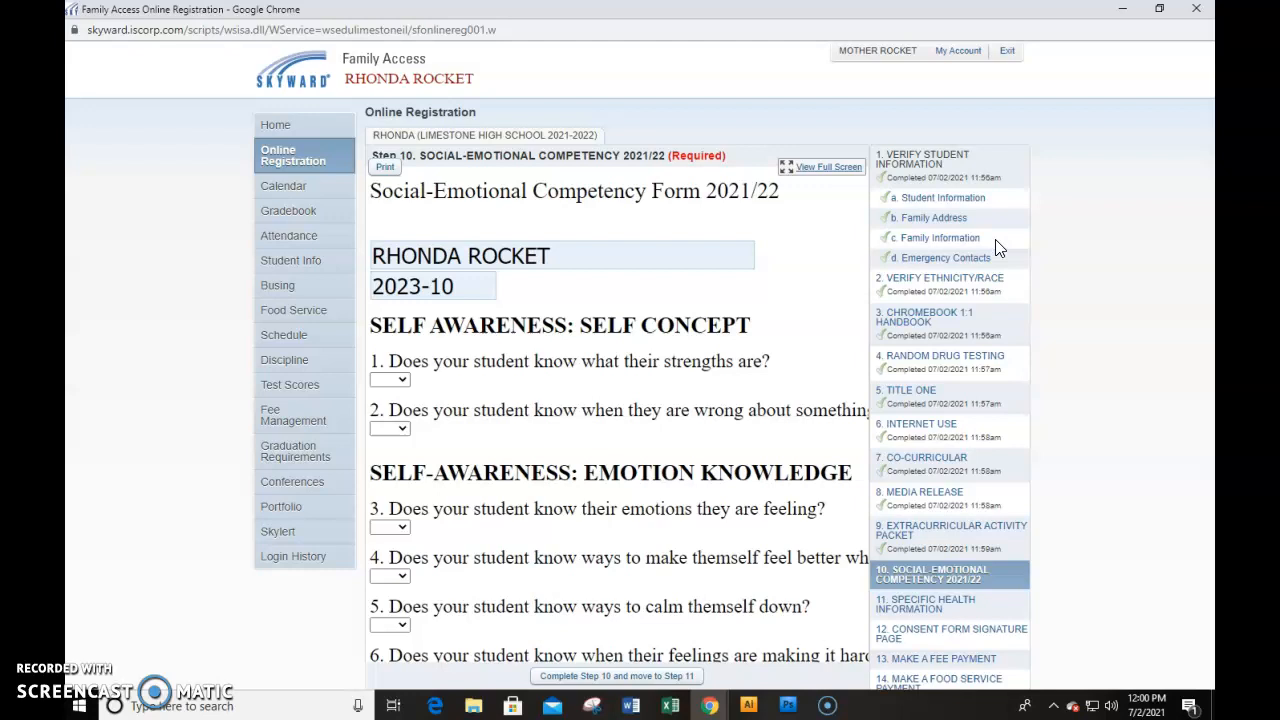
left_click(402, 379)
left_click(398, 408)
left_click(400, 428)
left_click(398, 457)
left_click(394, 526)
left_click(396, 545)
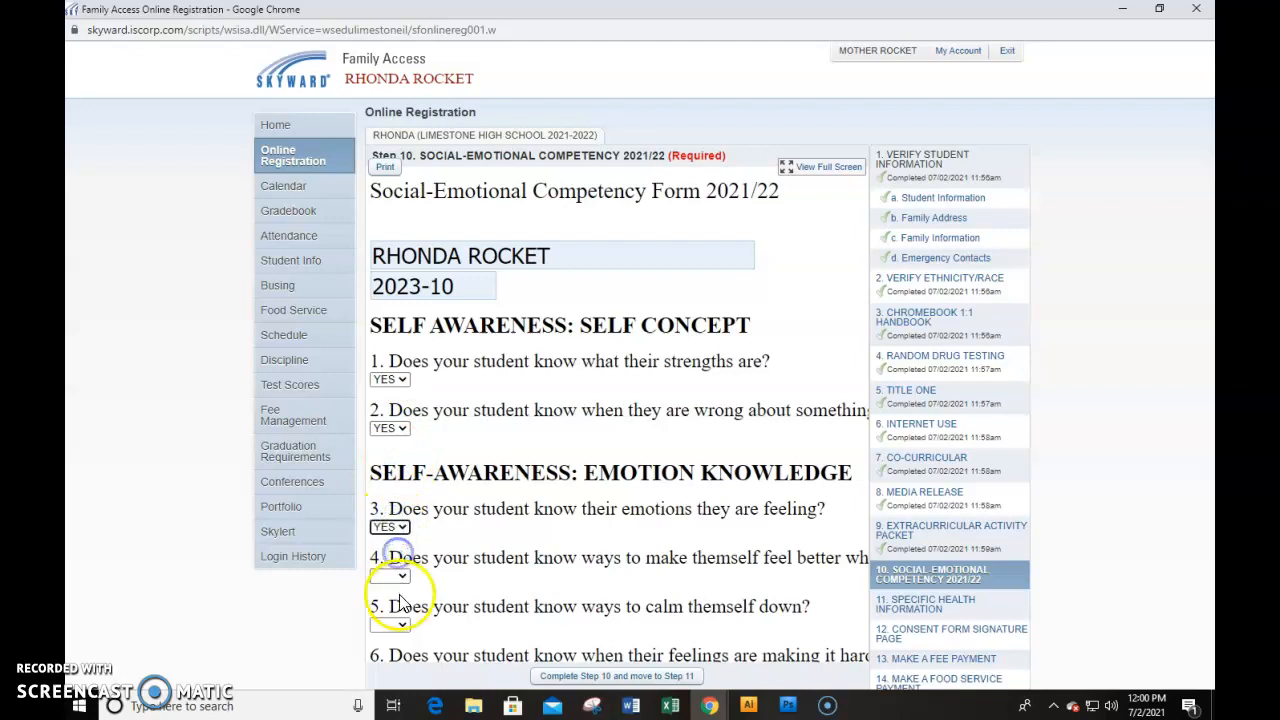
left_click(395, 576)
left_click(394, 594)
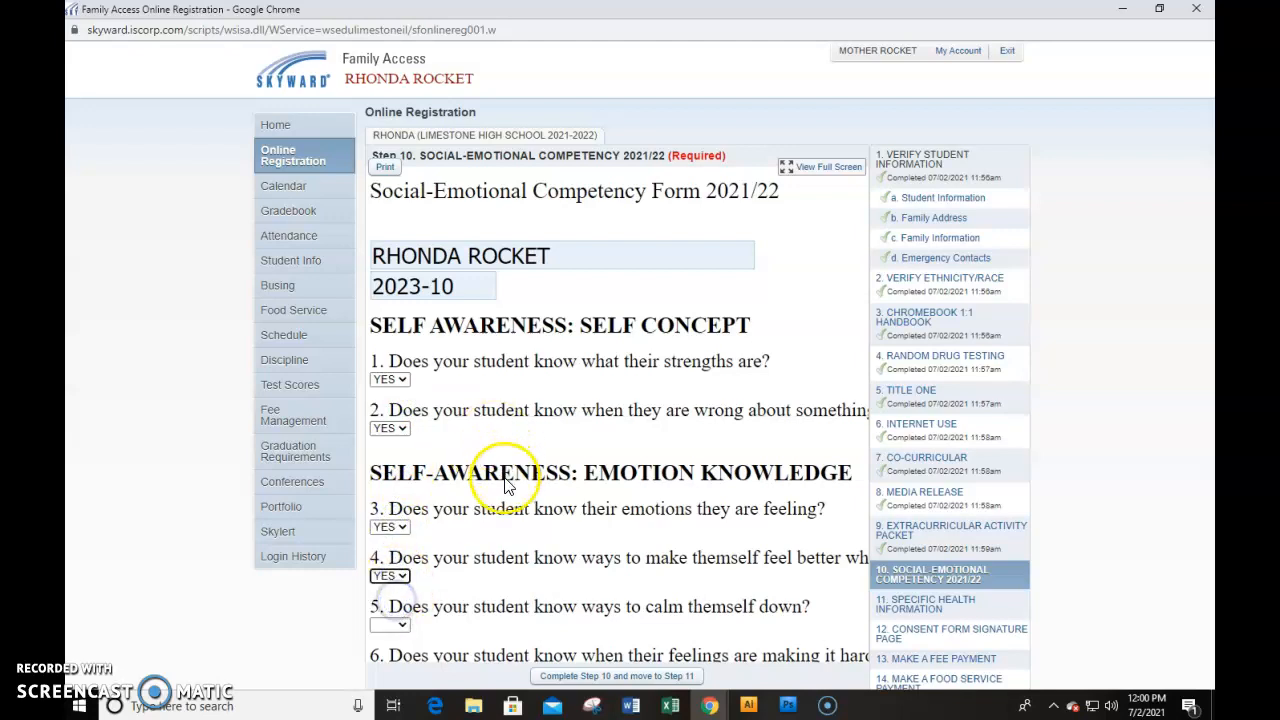
left_click(390, 624)
left_click(396, 652)
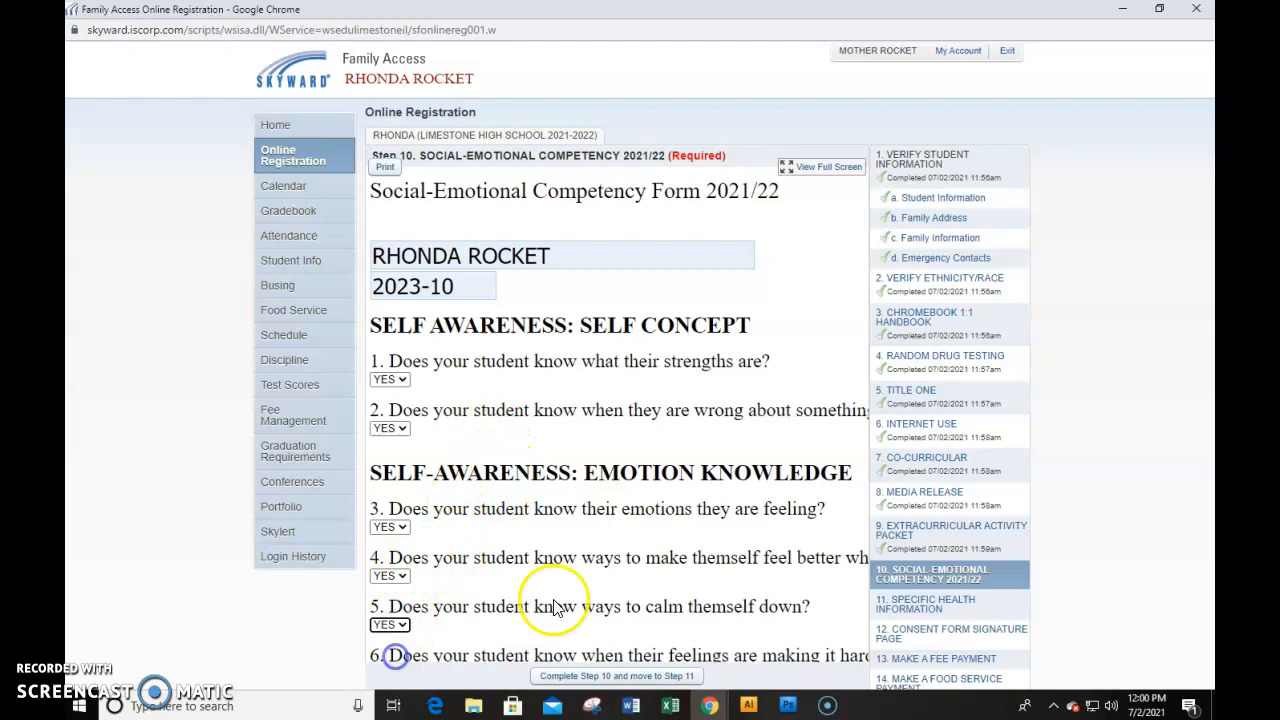
Return the Social-Emotional Competency Form to full screen and answer YES to questions 6 through 9.
left_click(828, 167)
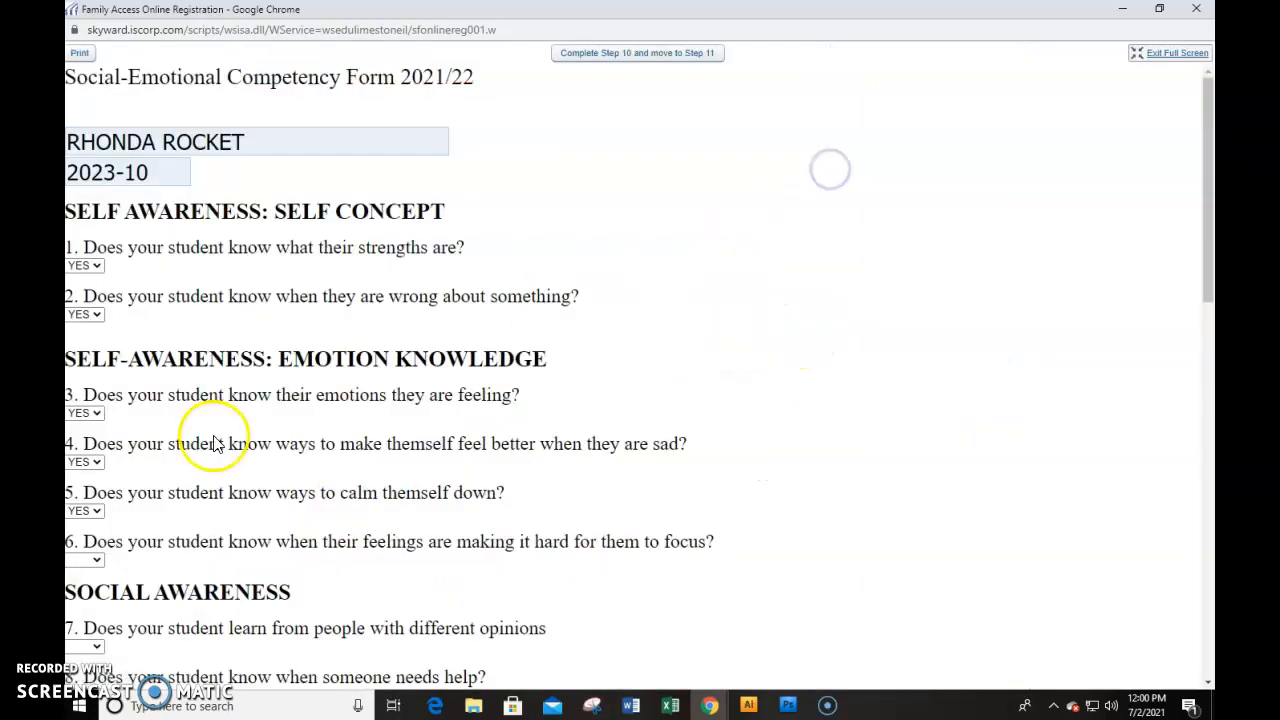
scroll(180, 490, "down", 3)
left_click(84, 239)
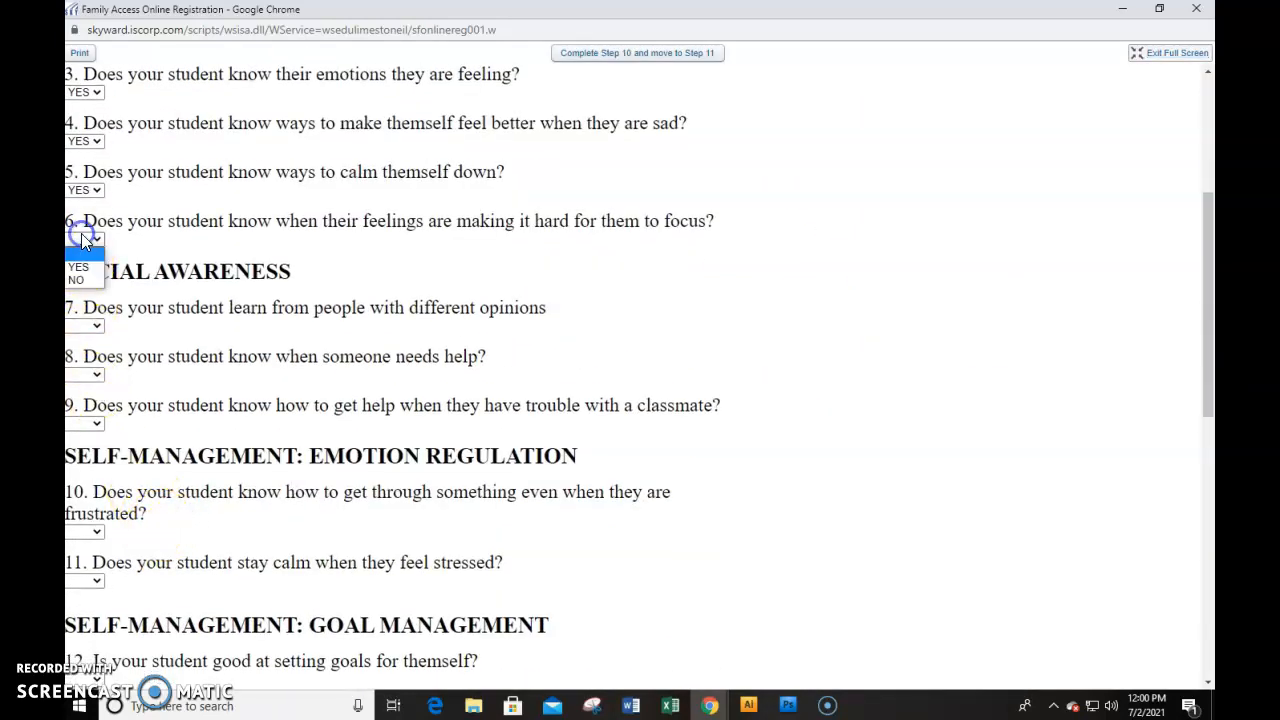
left_click(78, 267)
left_click(86, 325)
left_click(86, 354)
left_click(84, 374)
left_click(88, 403)
left_click(93, 424)
left_click(86, 452)
Answer YES to questions 10 through 14 on emotion regulation, goal management and preparing for tests.
left_click(93, 535)
left_click(90, 562)
left_click(92, 578)
left_click(93, 610)
scroll(205, 530, "down", 3)
left_click(85, 442)
left_click(80, 466)
left_click(88, 488)
left_click(88, 514)
left_click(92, 578)
left_click(86, 598)
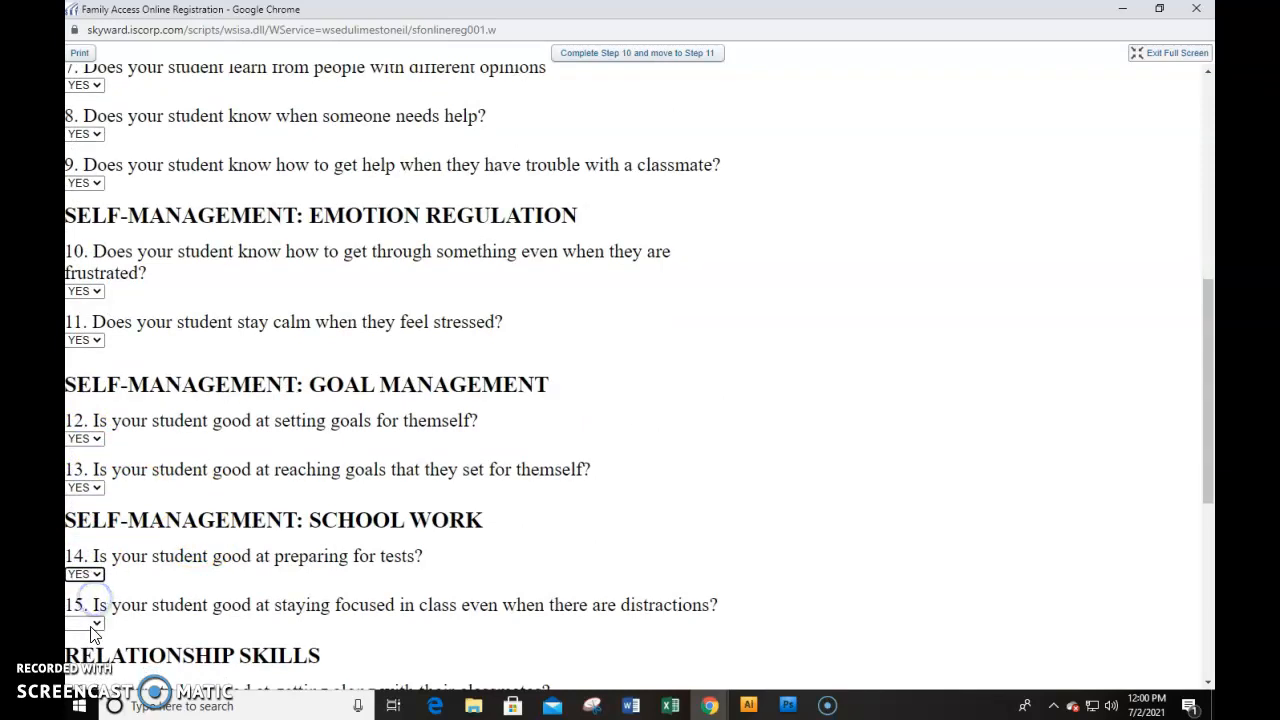
Answer YES to question 15 on staying focused in class and to relationship skills questions 16 through 18.
scroll(118, 566, "down", 4)
left_click(84, 223)
left_click(84, 251)
left_click(84, 308)
left_click(86, 338)
left_click(88, 356)
left_click(84, 386)
left_click(85, 407)
left_click(87, 436)
Answer YES to responsible decision-making questions 19 and 20 and complete step 10.
left_click(84, 493)
left_click(84, 510)
left_click(85, 543)
left_click(90, 569)
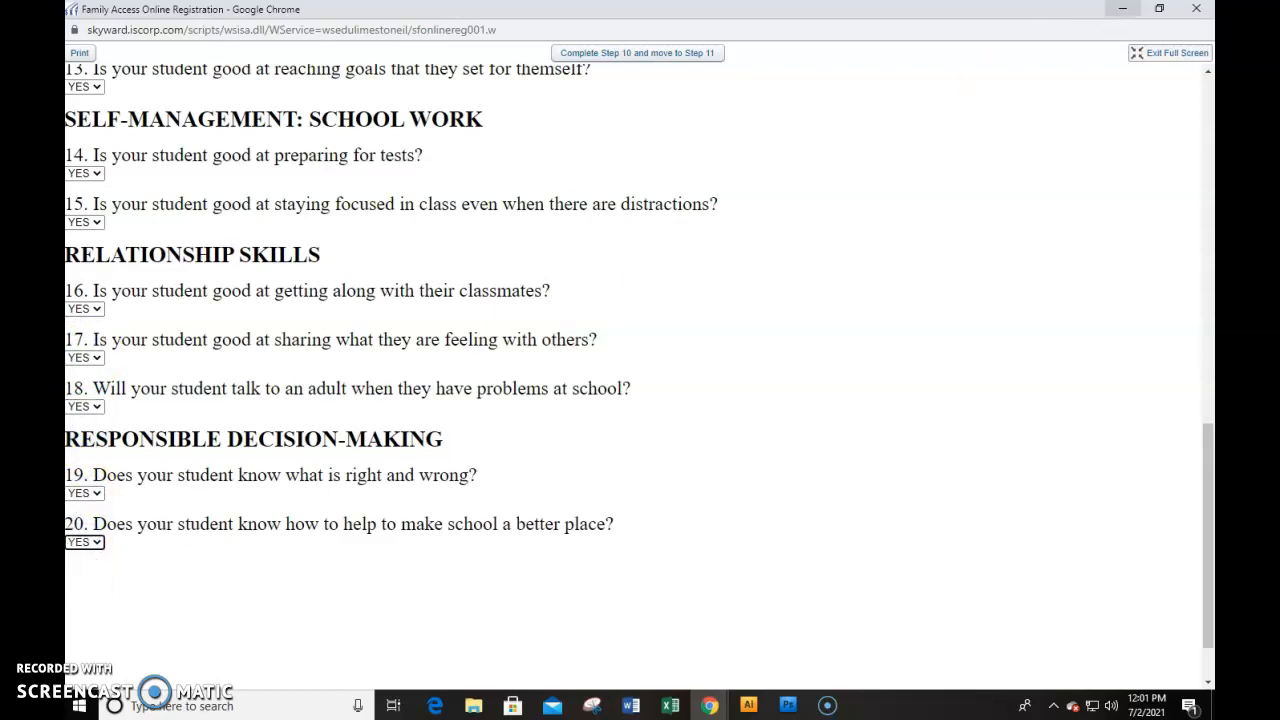
left_click(657, 53)
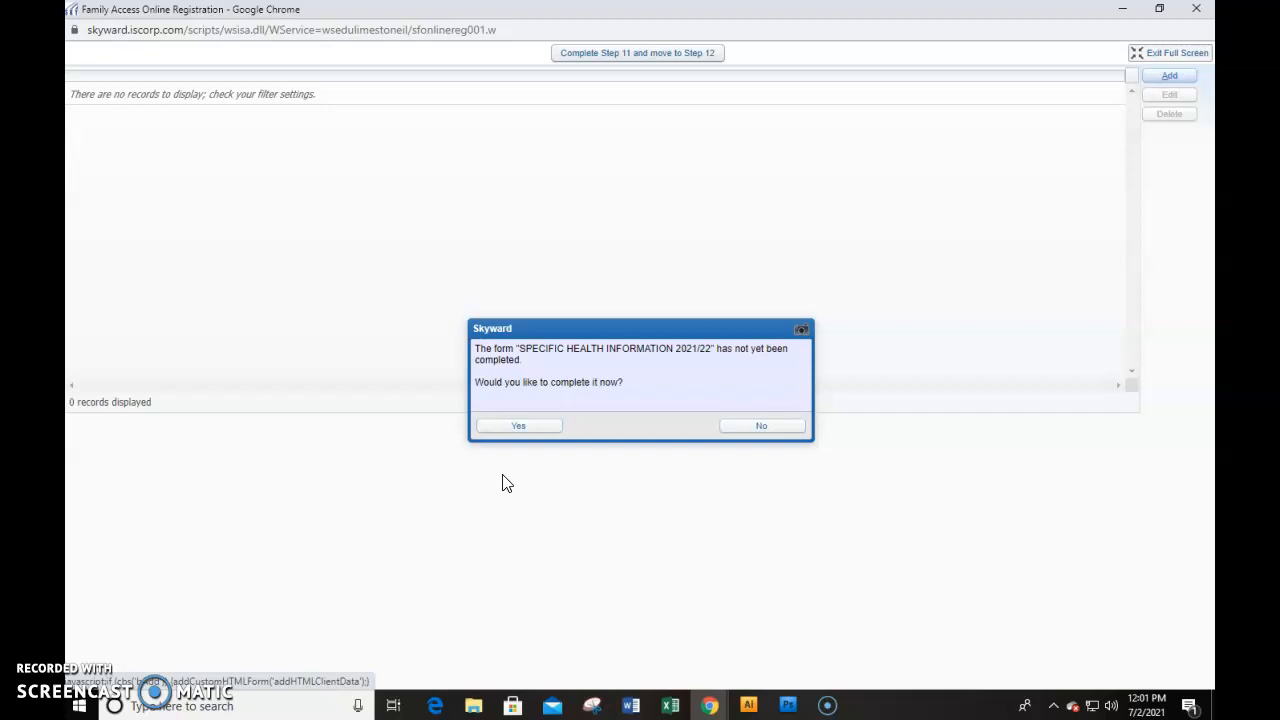
Decline to fill out the Specific Health Information 2021/22 form and complete step 11.
left_click(738, 428)
left_click(657, 53)
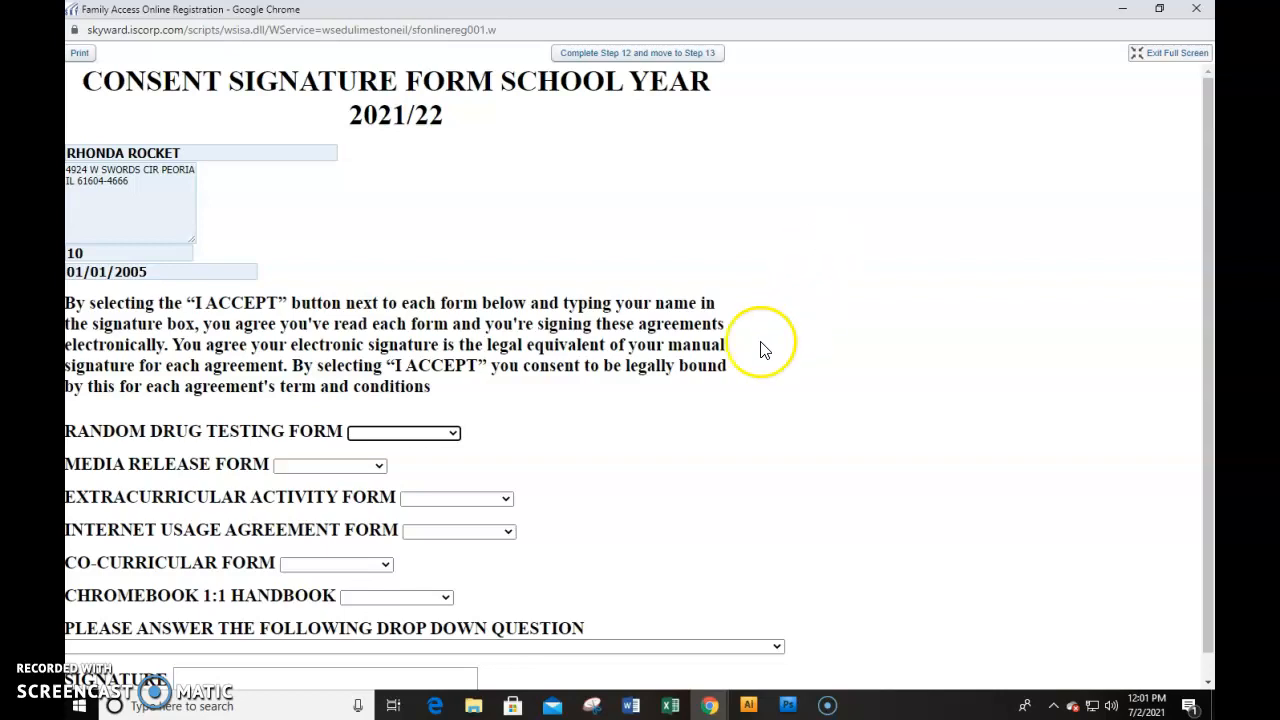
Set the Random Drug Testing, Media Release and Extracurricular Activity forms to I ACCEPT on the consent signature form.
scroll(688, 472, "down", 1)
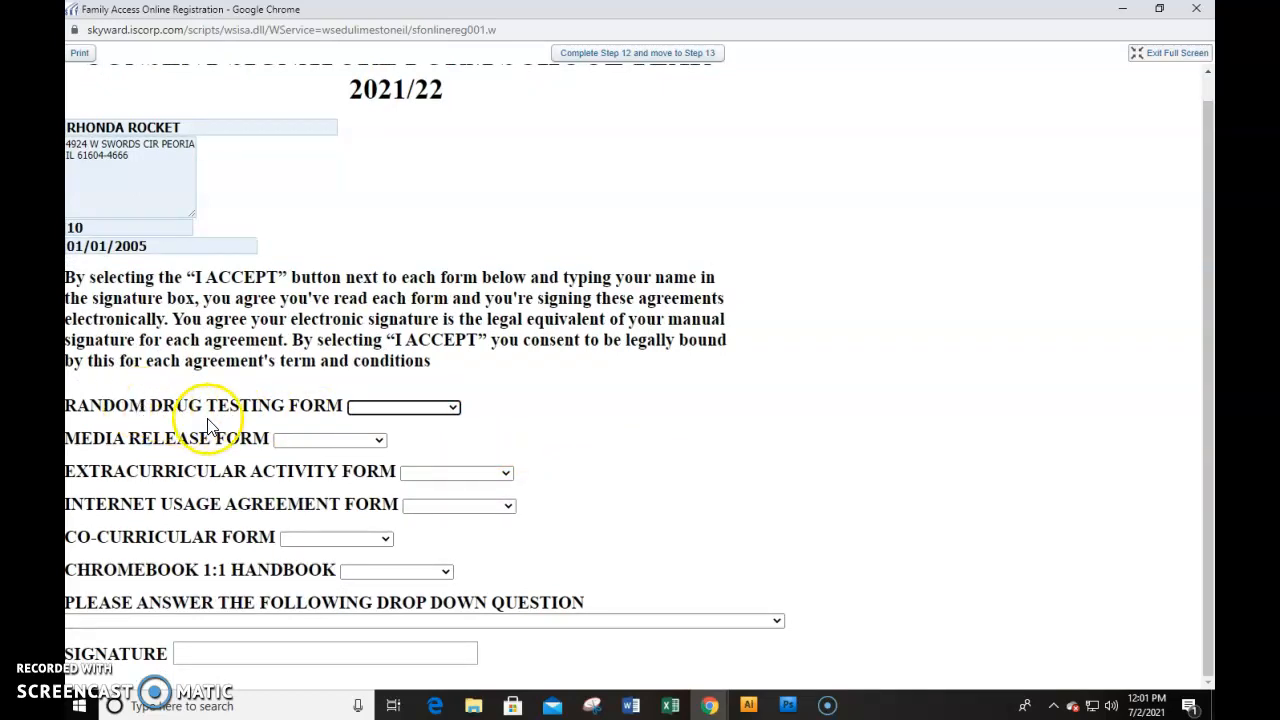
left_click(408, 408)
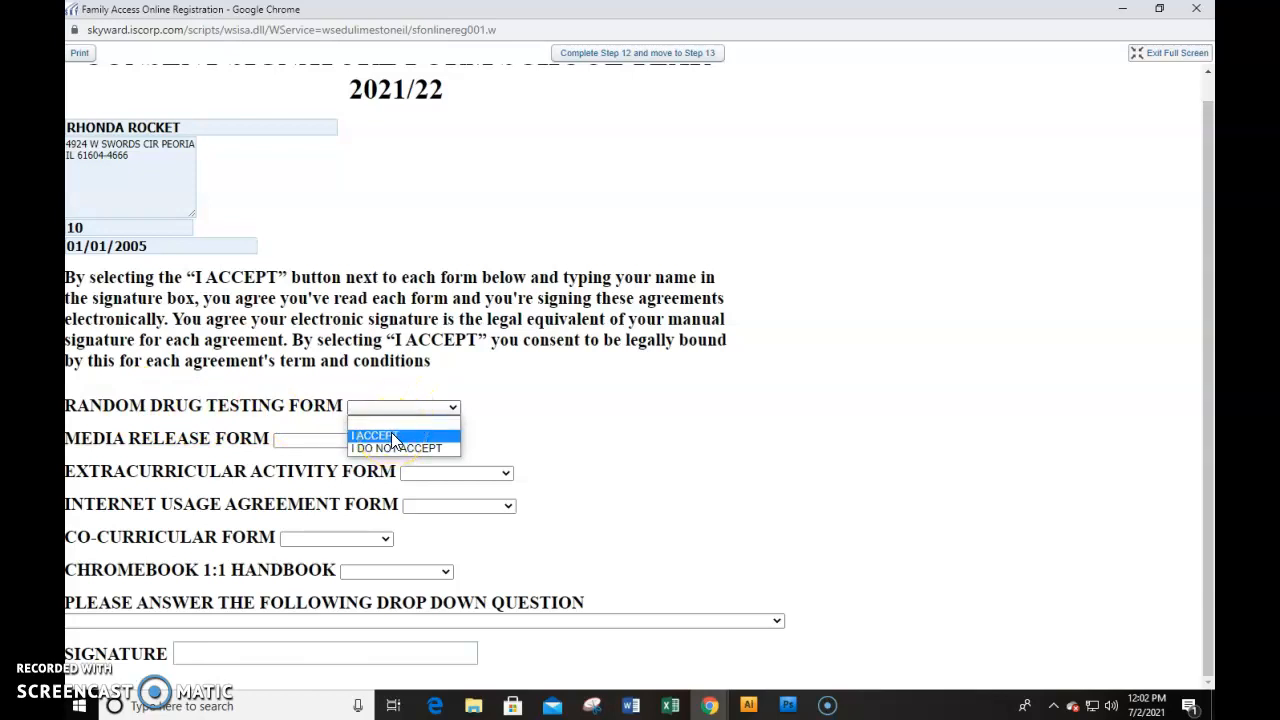
left_click(392, 435)
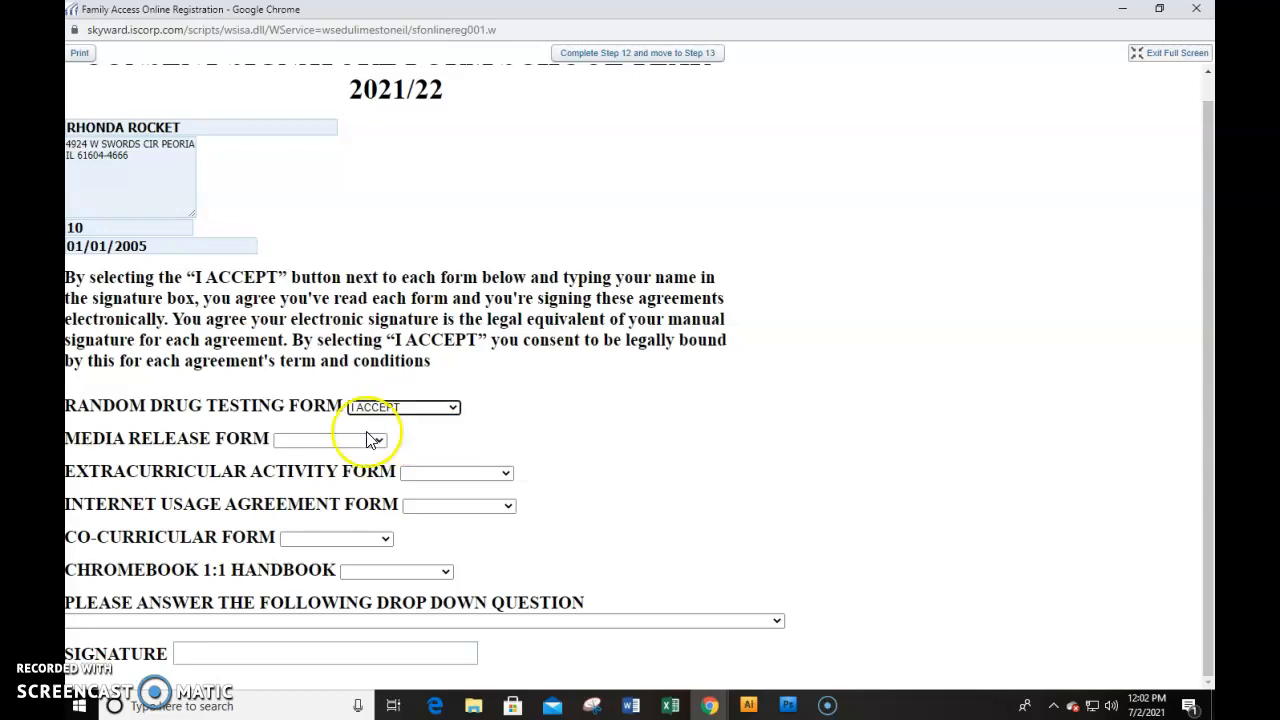
left_click(288, 443)
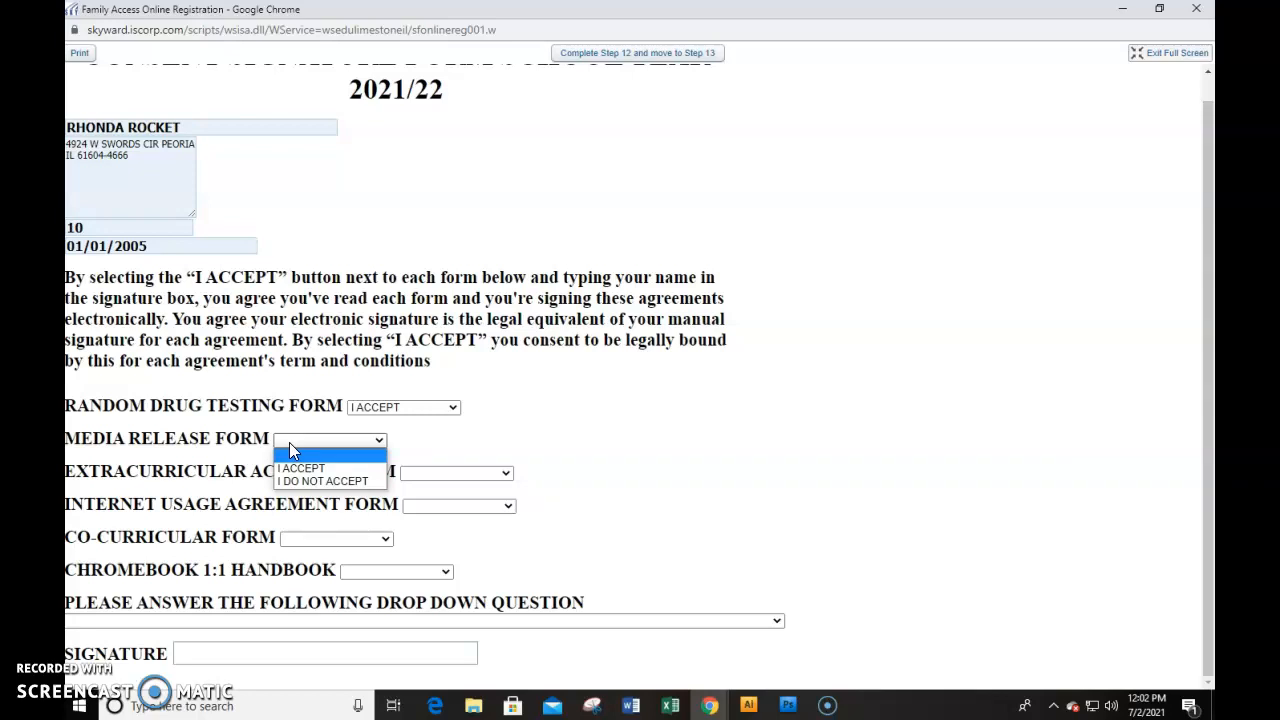
left_click(295, 468)
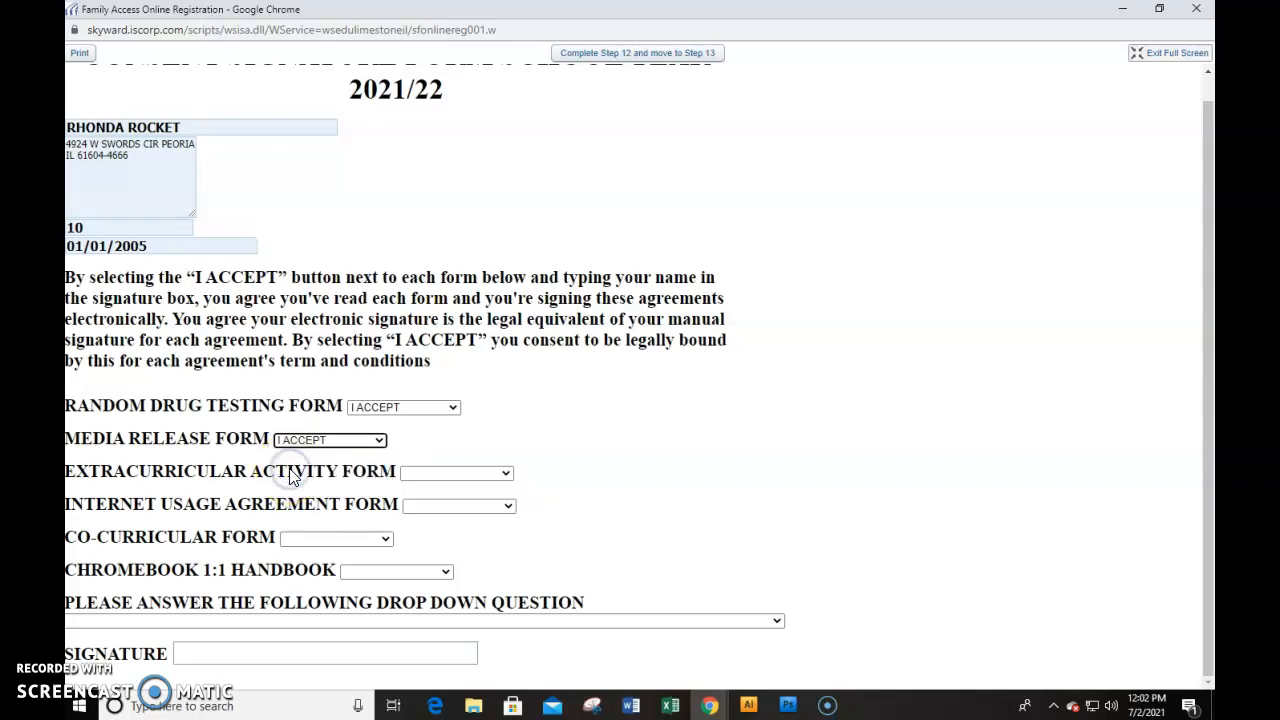
left_click(423, 475)
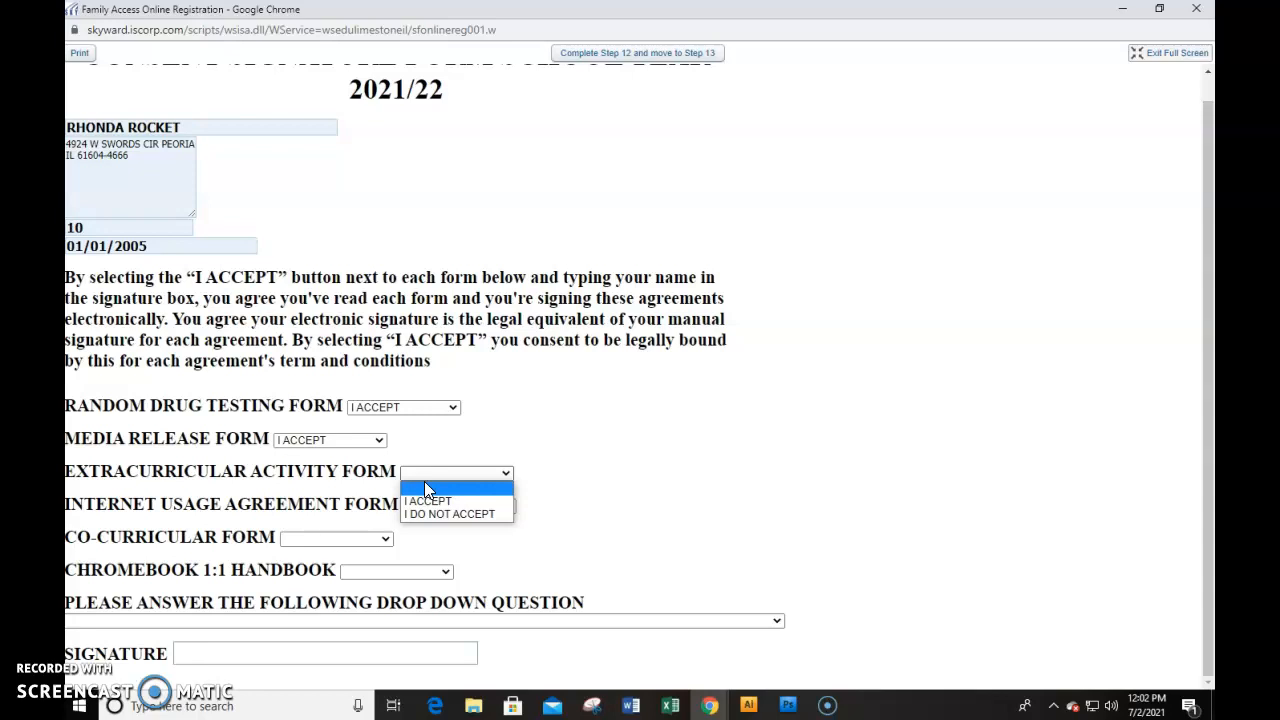
left_click(425, 500)
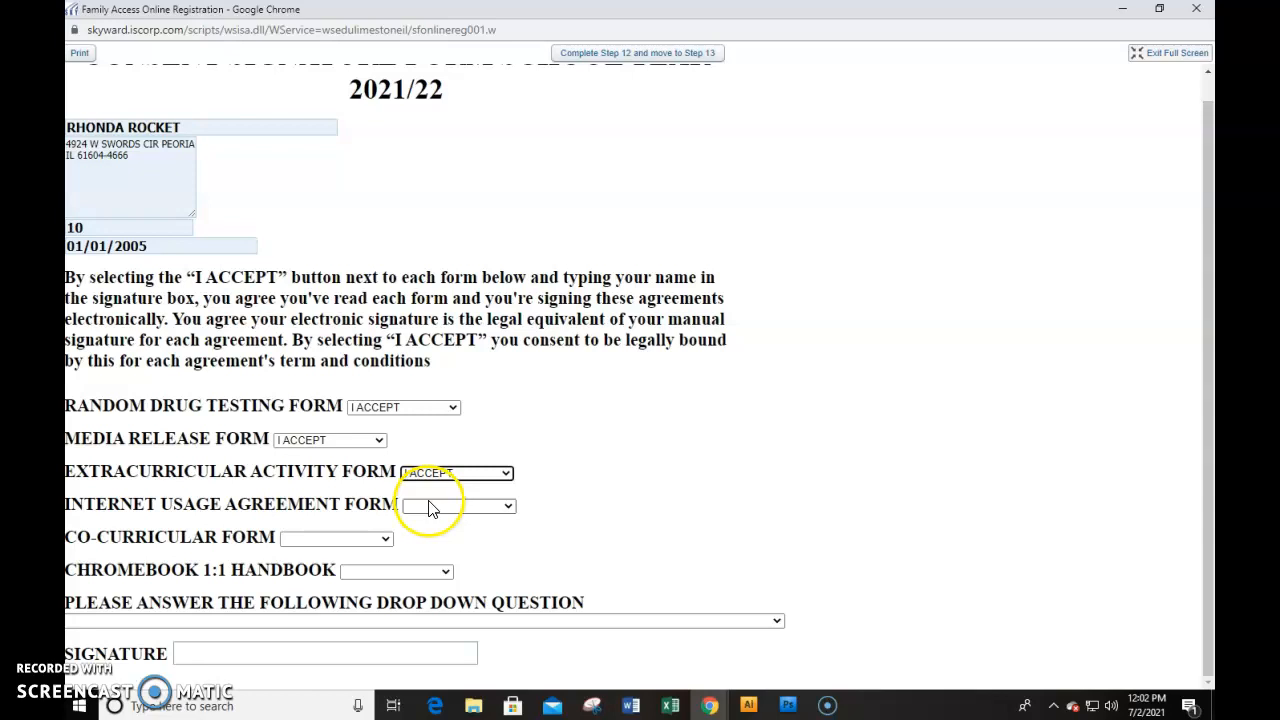
Set the Internet Usage Agreement, Co-Curricular Form and Chromebook 1:1 Handbook to I ACCEPT.
left_click(432, 508)
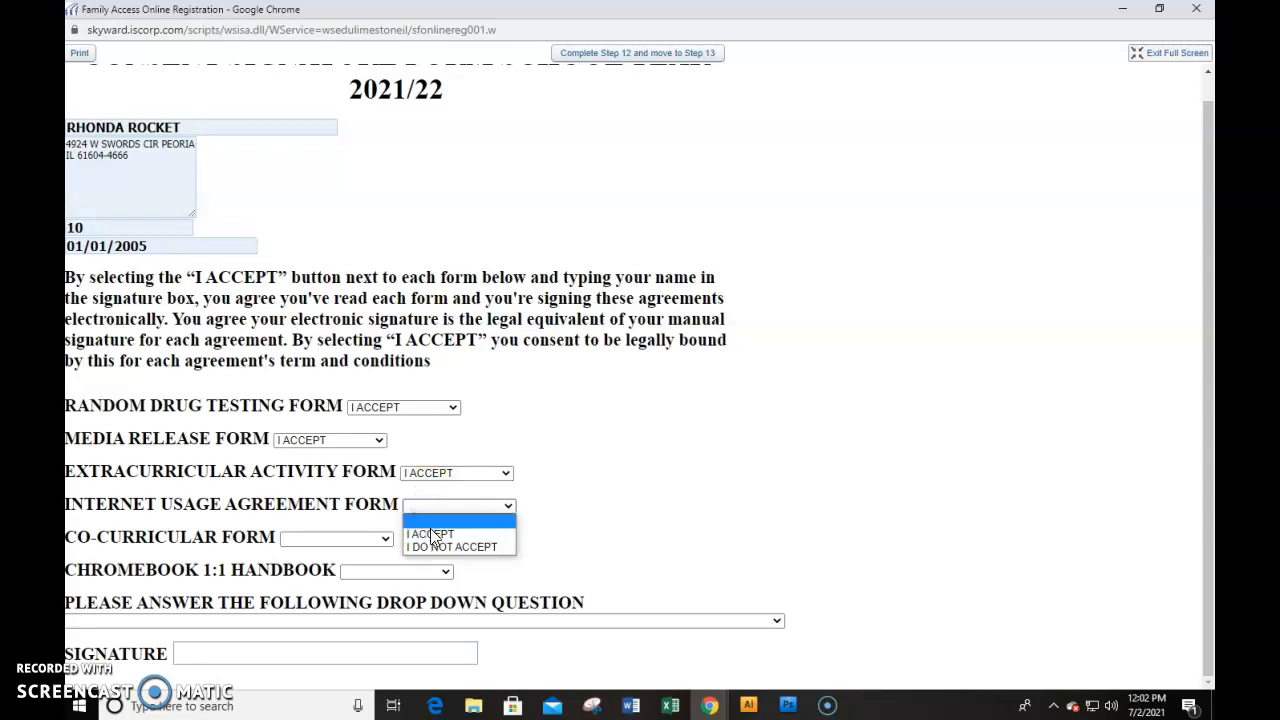
left_click(431, 534)
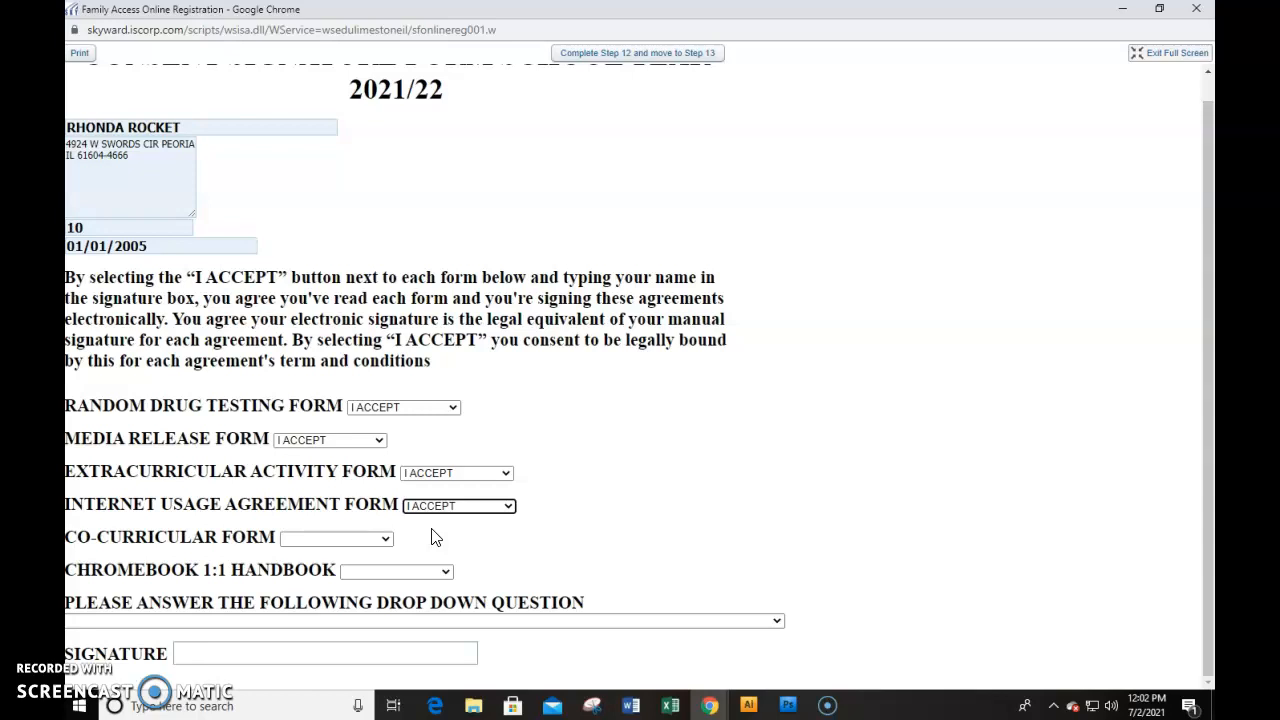
left_click(330, 538)
left_click(335, 568)
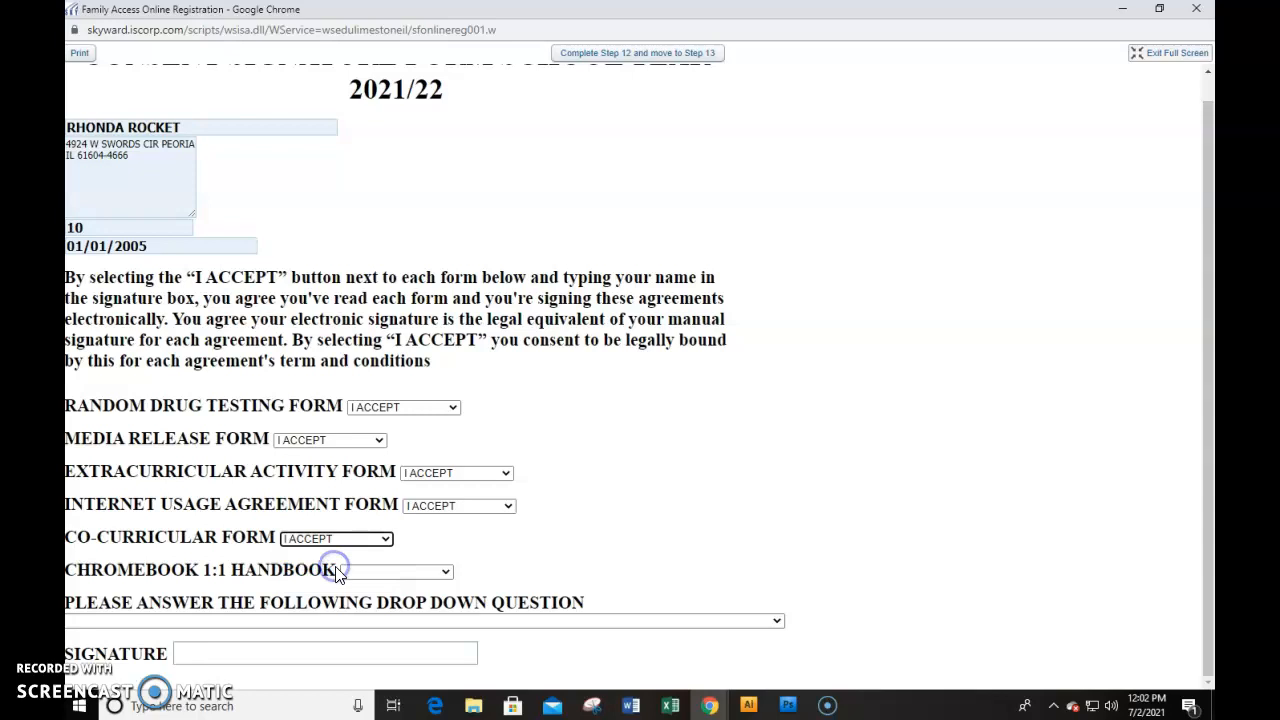
left_click(400, 571)
left_click(393, 600)
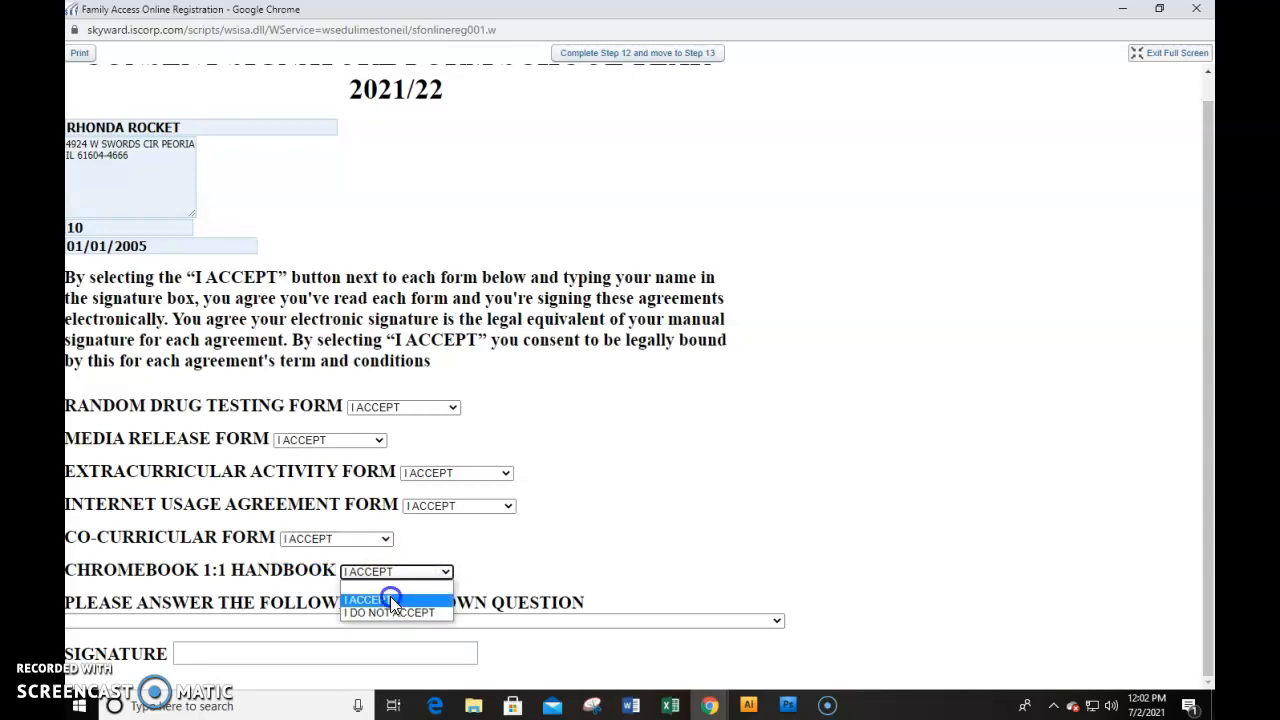
Choose "We understand we are purchasing the technology fee for this School Year" and enter MOM as the signature.
left_click(192, 621)
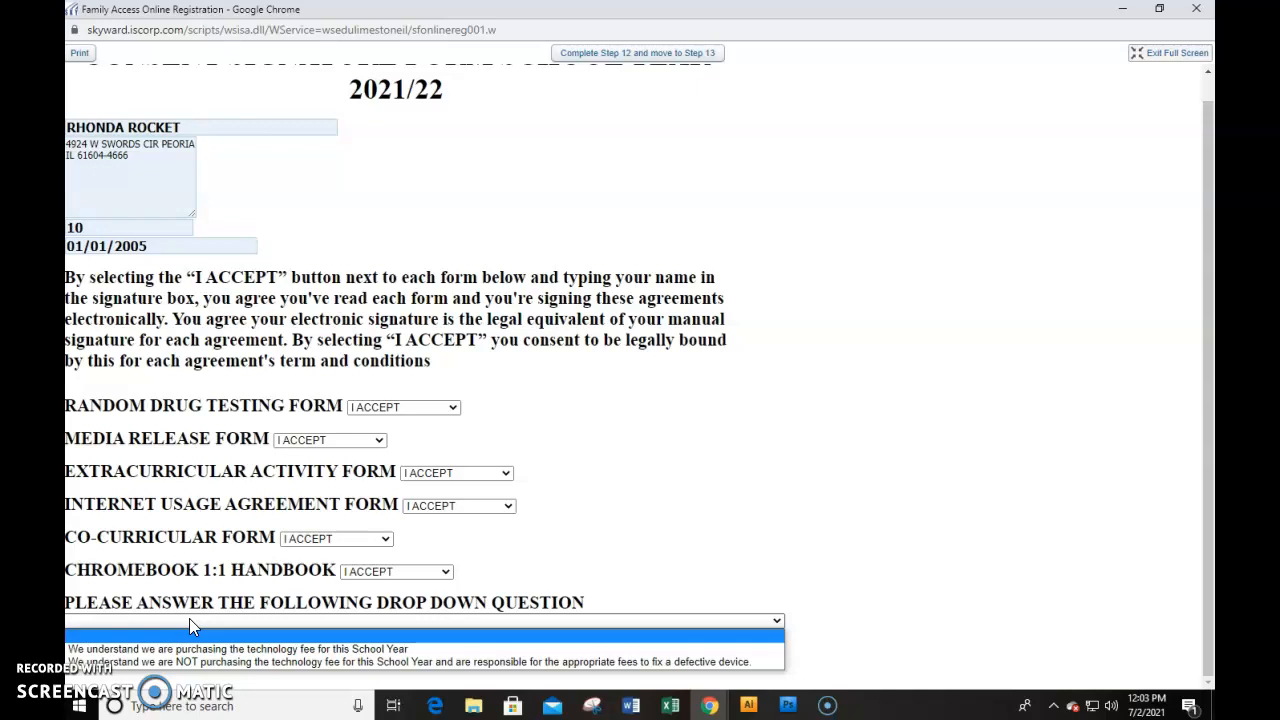
left_click(191, 648)
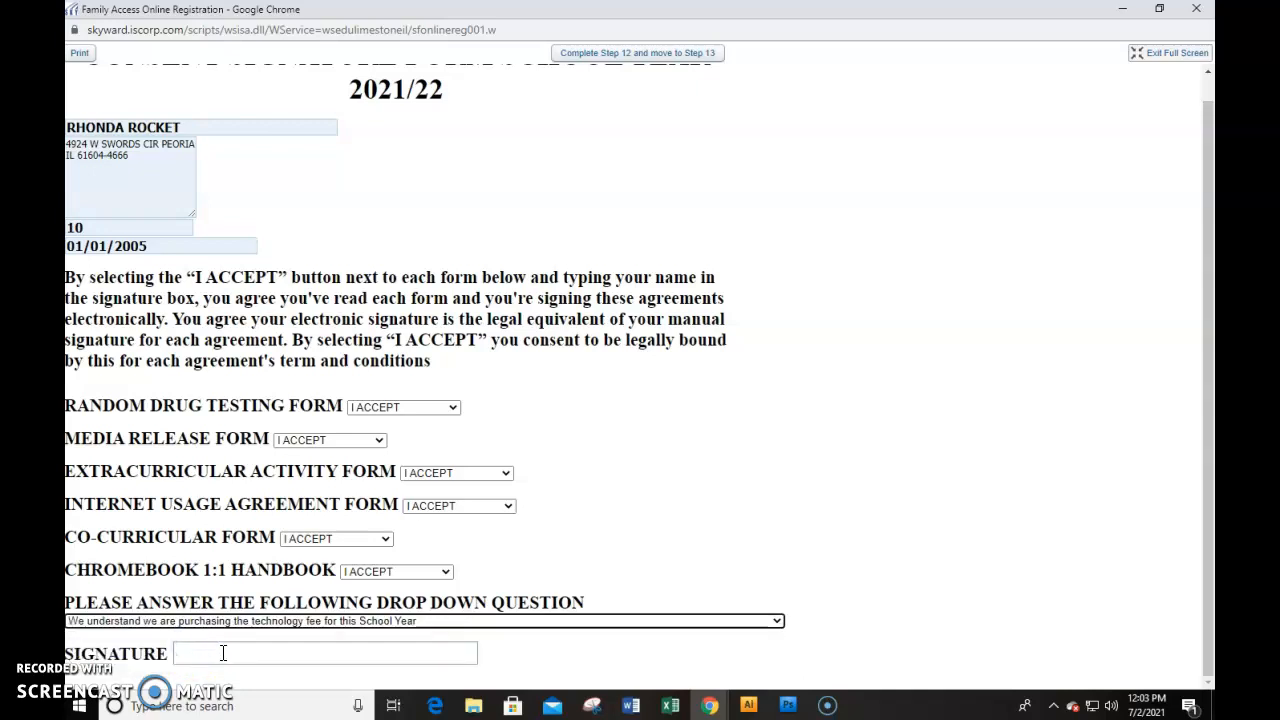
left_click(220, 651)
type("MOM")
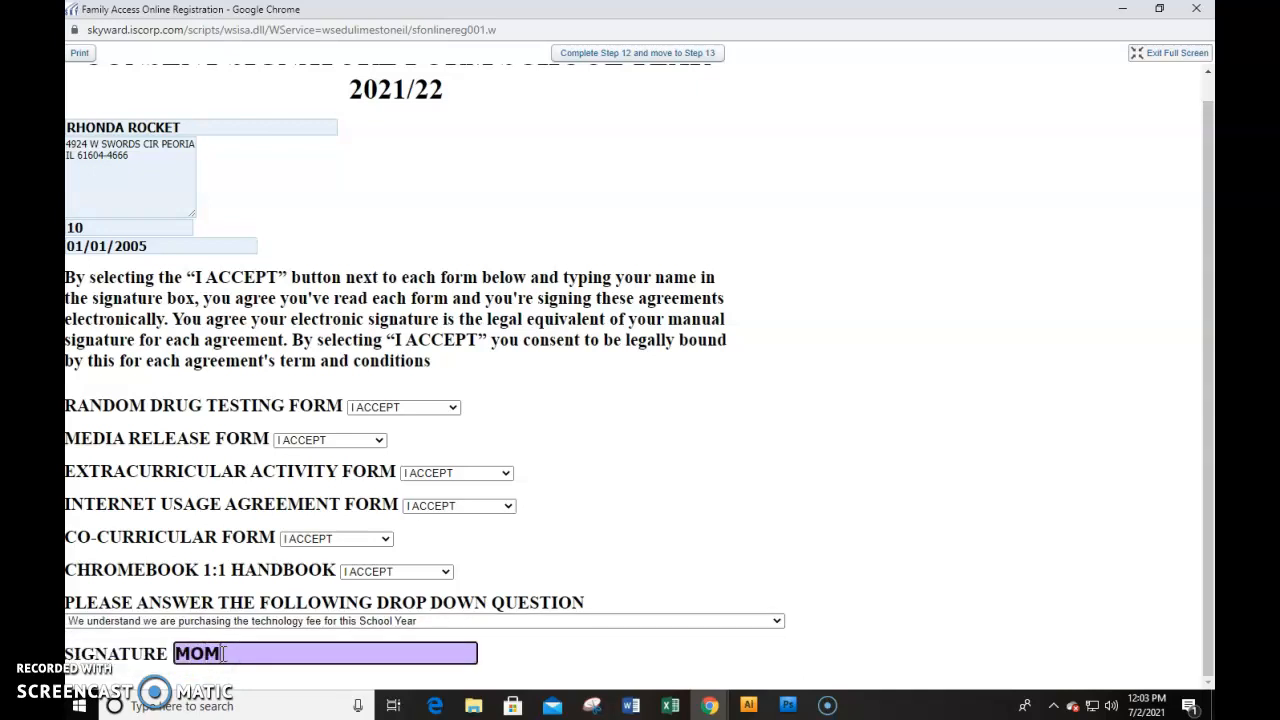
Add the guardian's surname to the signature on the consent form and complete step 12.
type(" ROCKET")
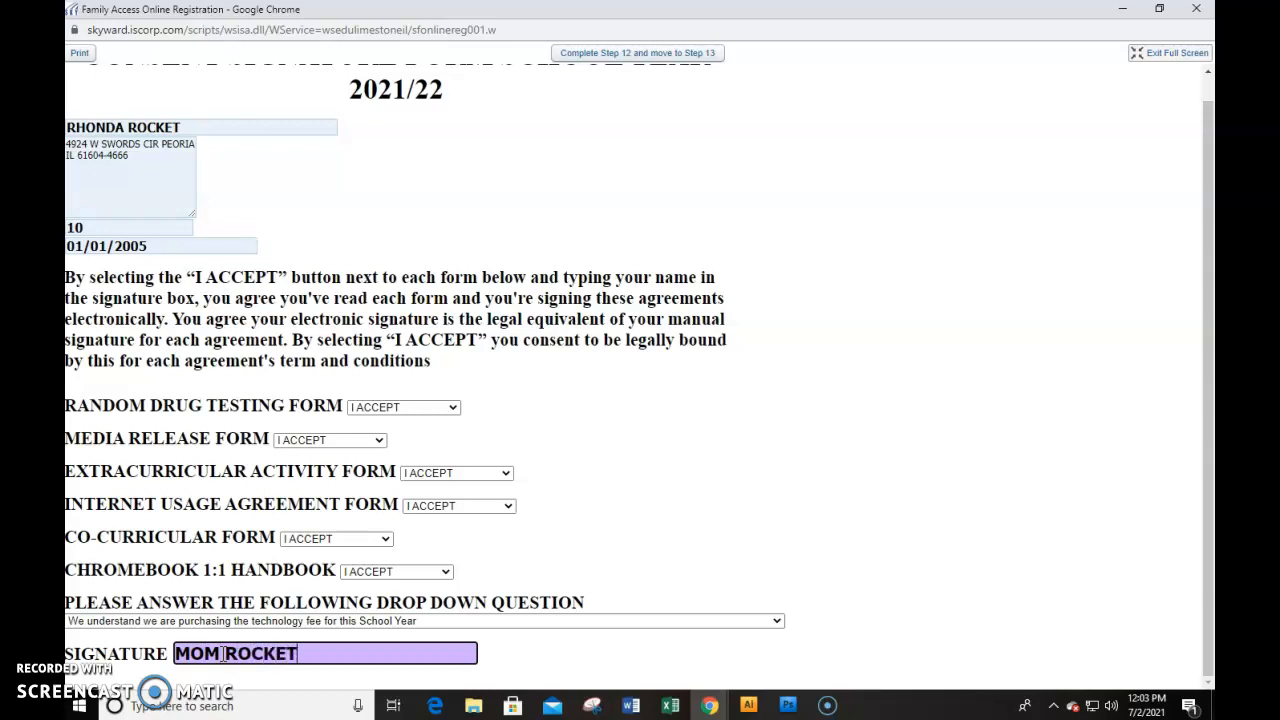
left_click(638, 53)
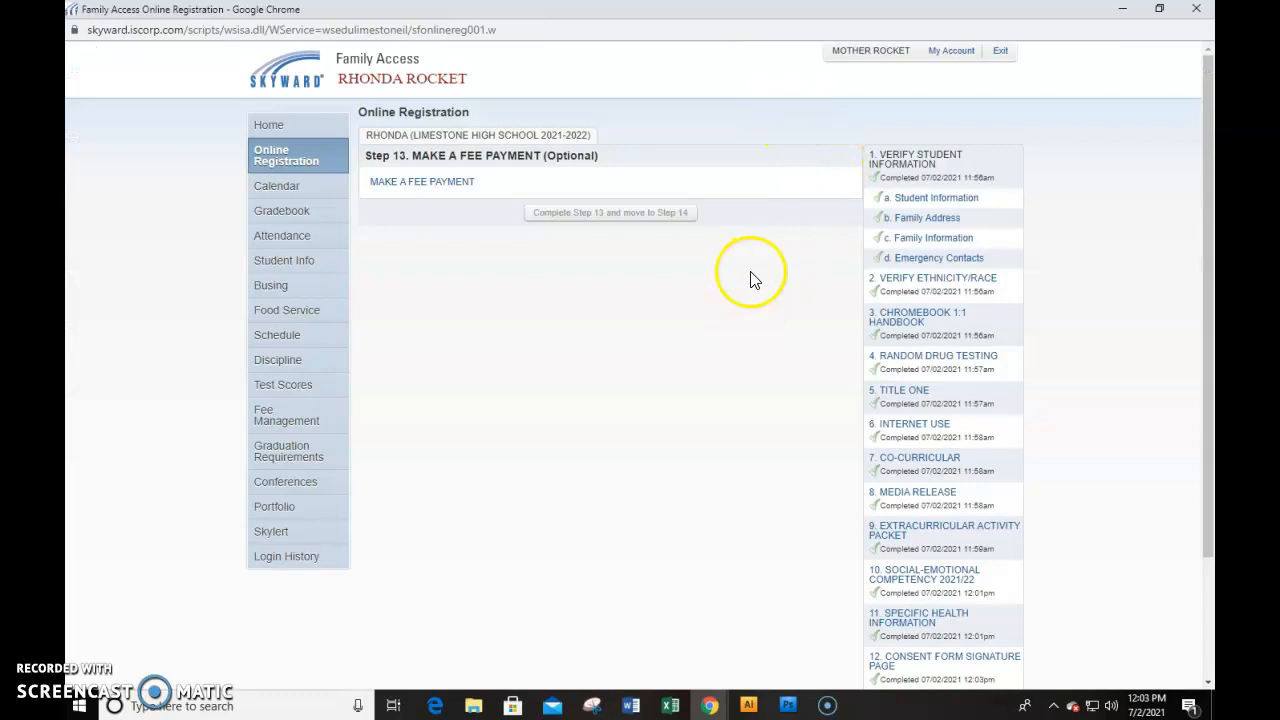
Skip the optional fee payment, food service payment and food service application steps, and submit the registration from step 16, Complete Online Registration.
scroll(975, 320, "down", 3)
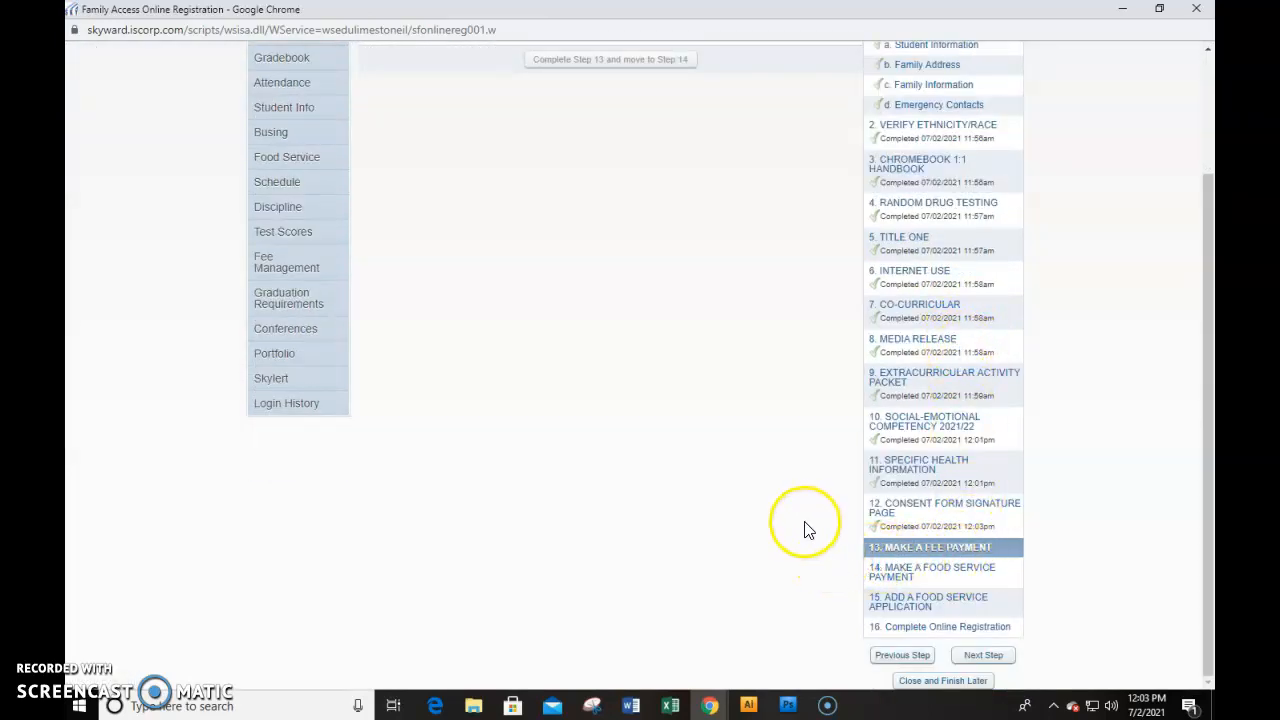
scroll(808, 528, "up", 3)
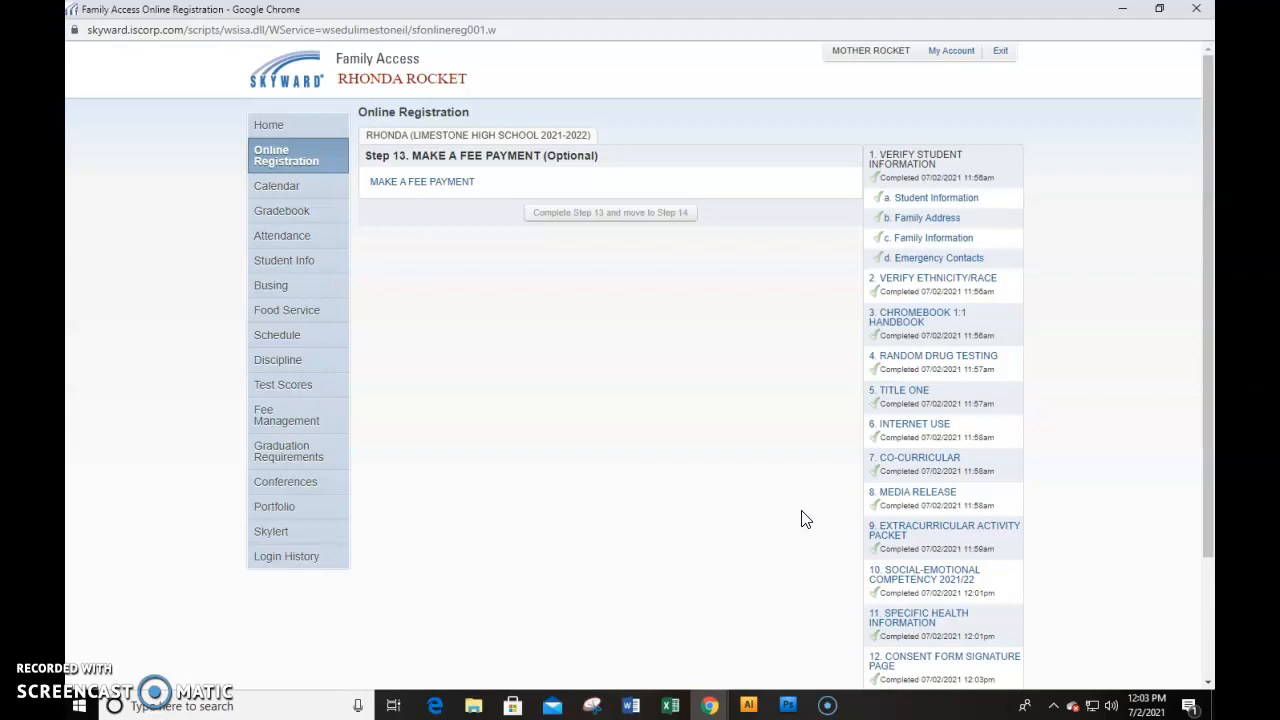
left_click(805, 497)
scroll(805, 497, "down", 3)
left_click(813, 559)
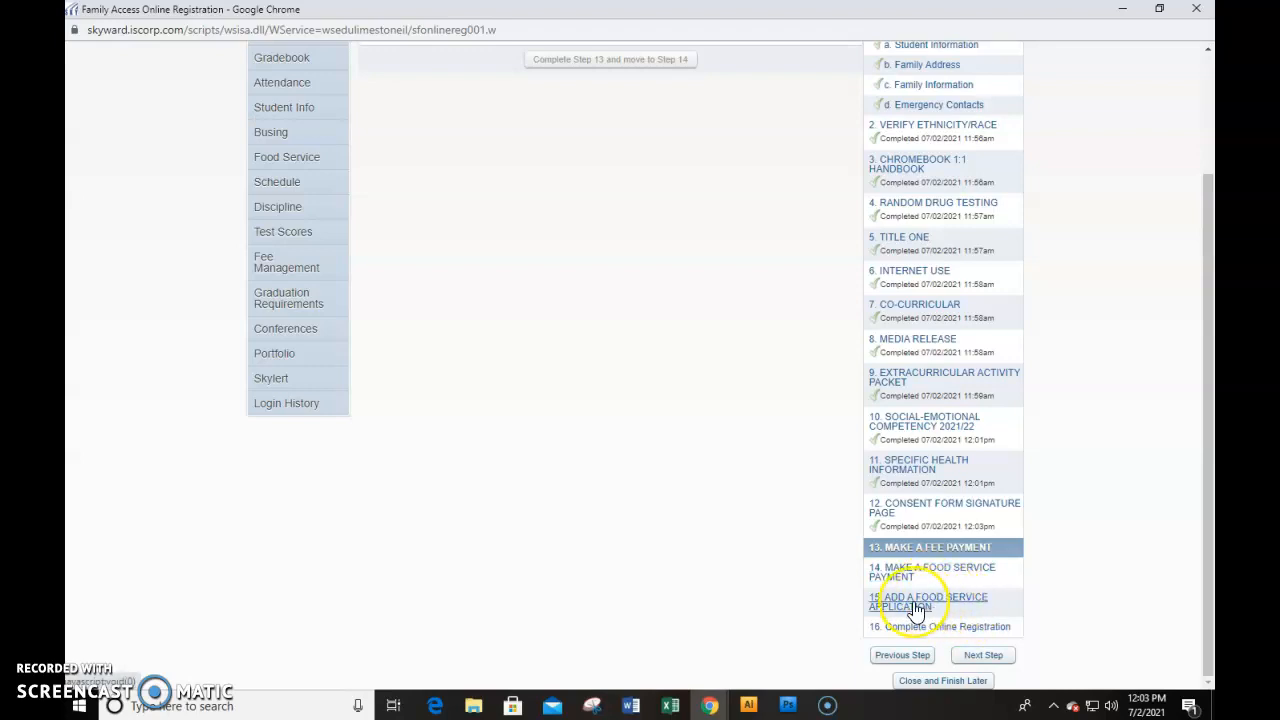
left_click(958, 608)
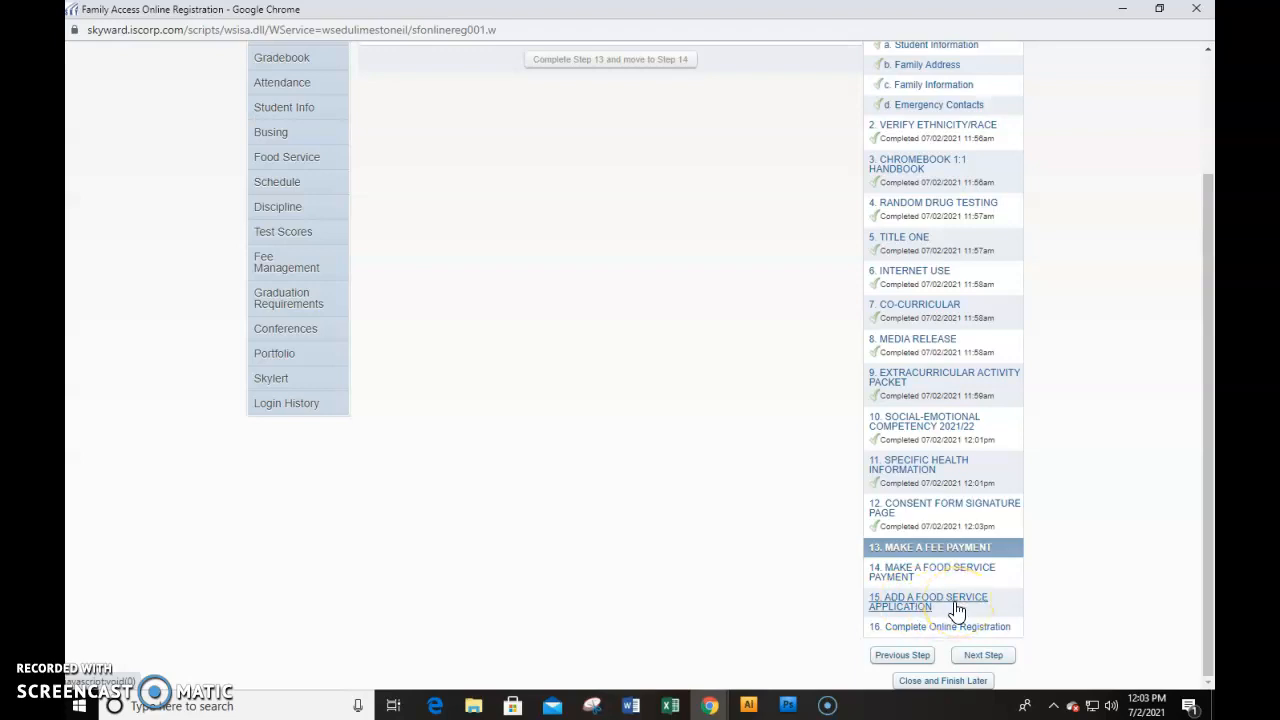
left_click(898, 606)
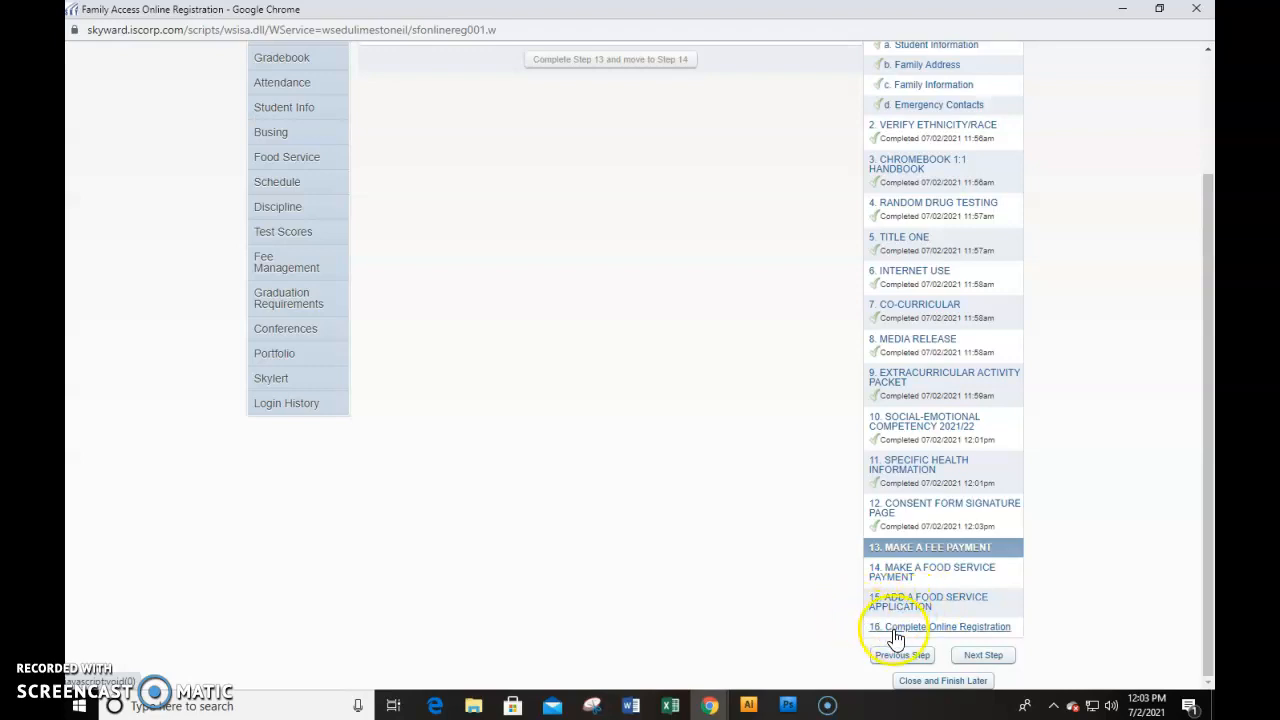
left_click(901, 630)
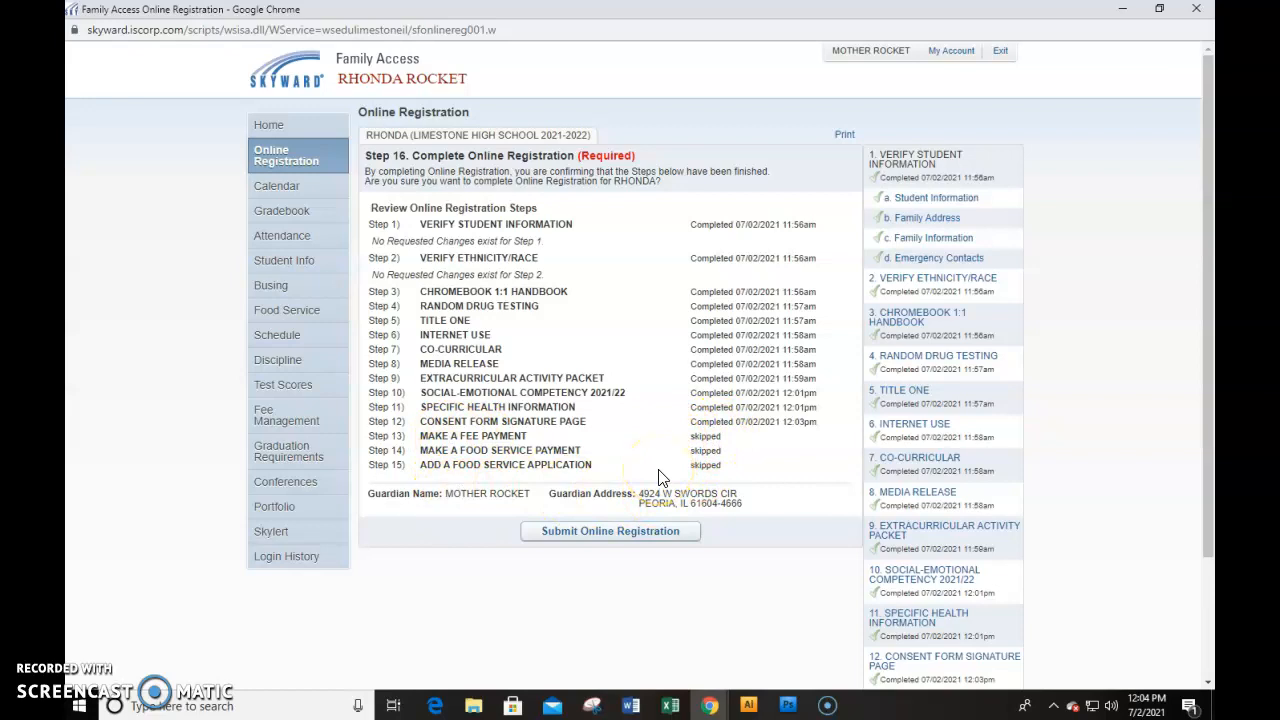
left_click(595, 540)
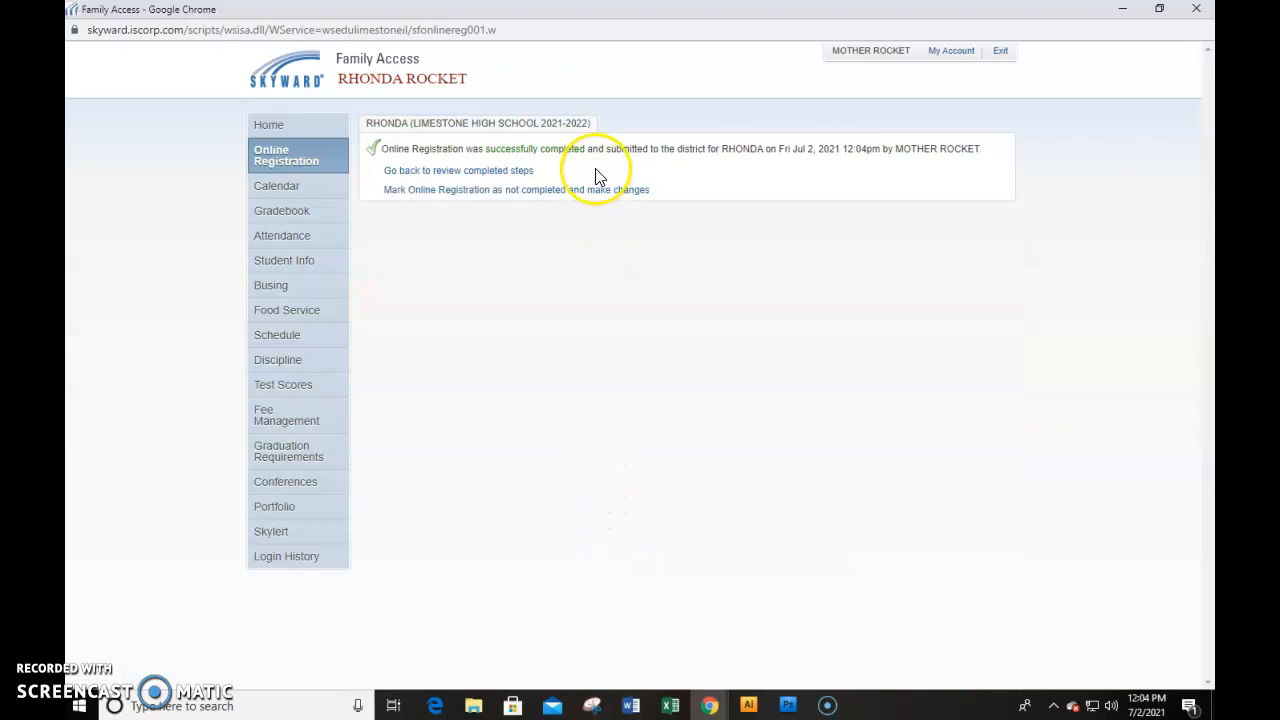